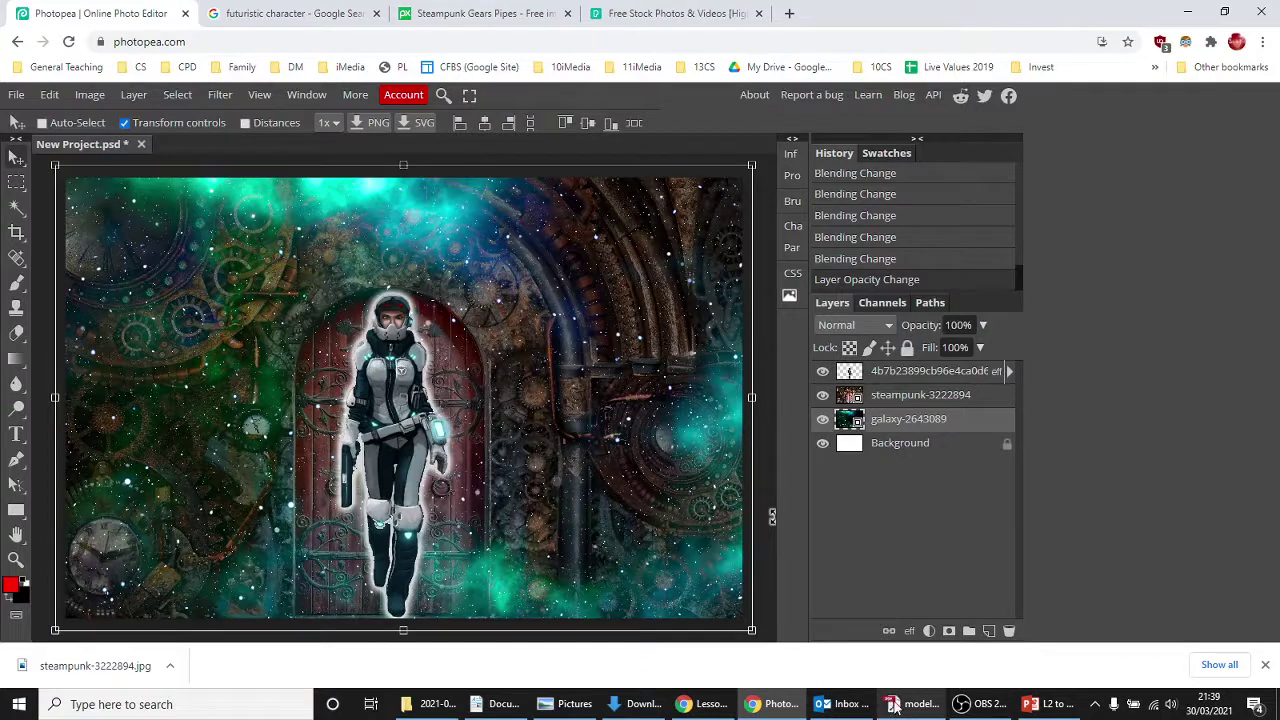
Step: Preview the saved character and steampunk-3222894 images in the Pictures folder
{"action": "mouse_move", "coordinate": [893, 706]}
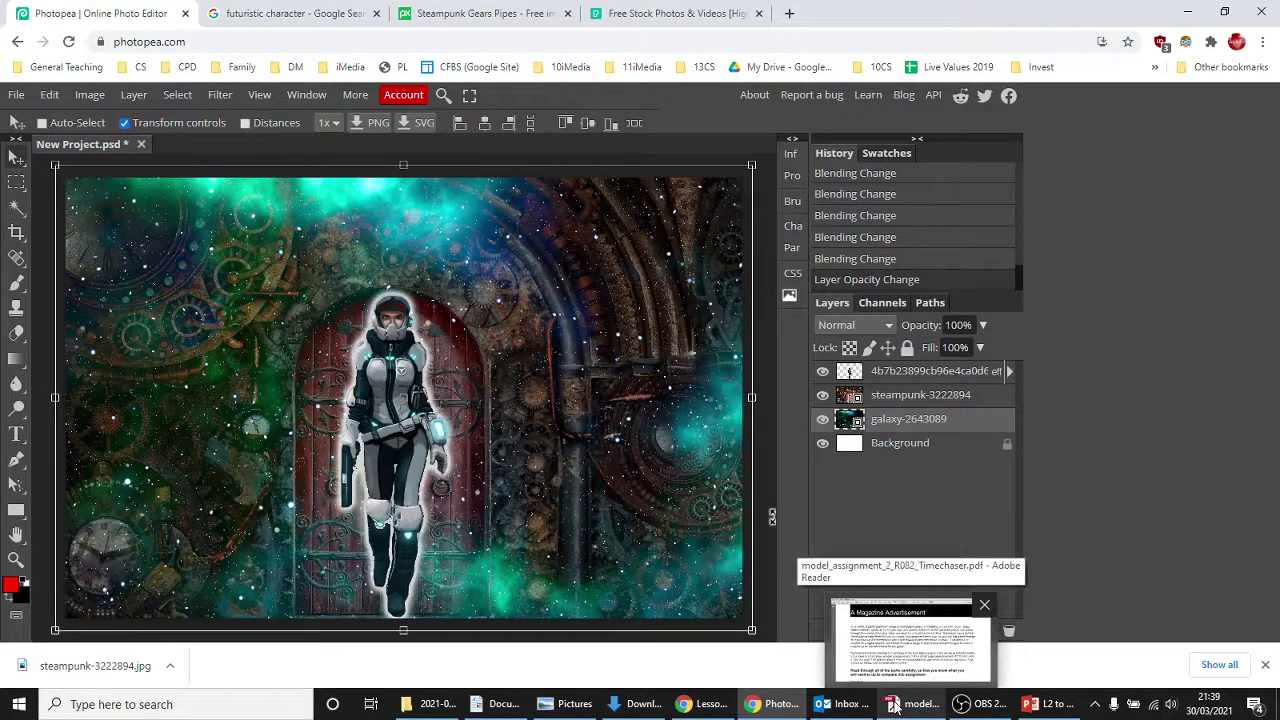
{"action": "left_click", "coordinate": [570, 706]}
{"action": "scroll", "coordinate": [340, 243], "scroll_direction": "up", "scroll_amount": 2}
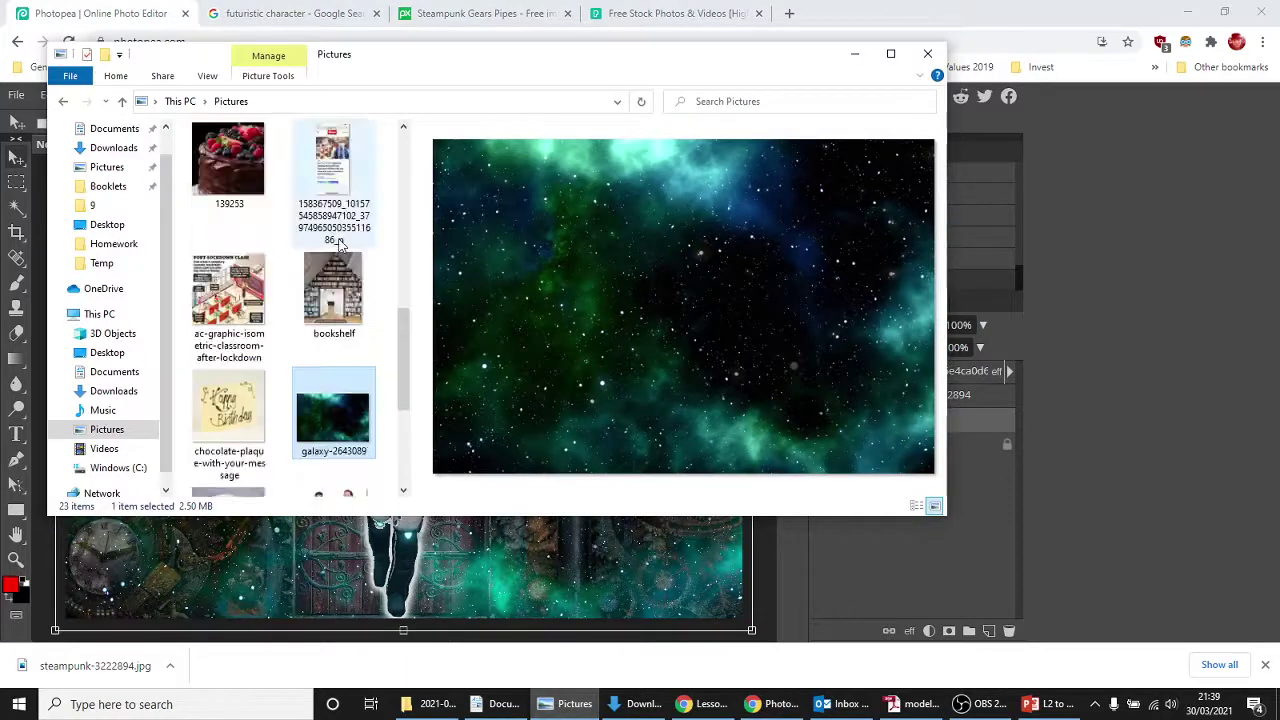
{"action": "scroll", "coordinate": [338, 243], "scroll_direction": "up", "scroll_amount": 5}
{"action": "left_click", "coordinate": [253, 277]}
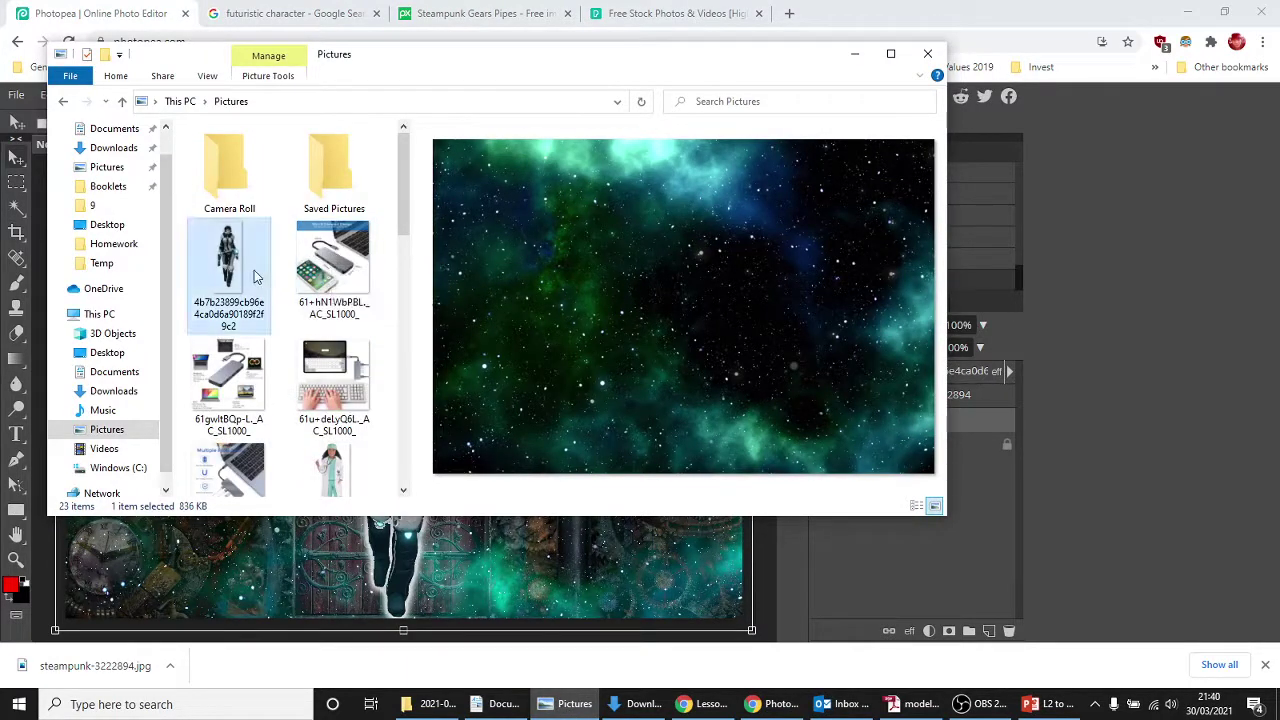
{"action": "scroll", "coordinate": [260, 300], "scroll_direction": "down", "scroll_amount": 8}
{"action": "left_click", "coordinate": [330, 355]}
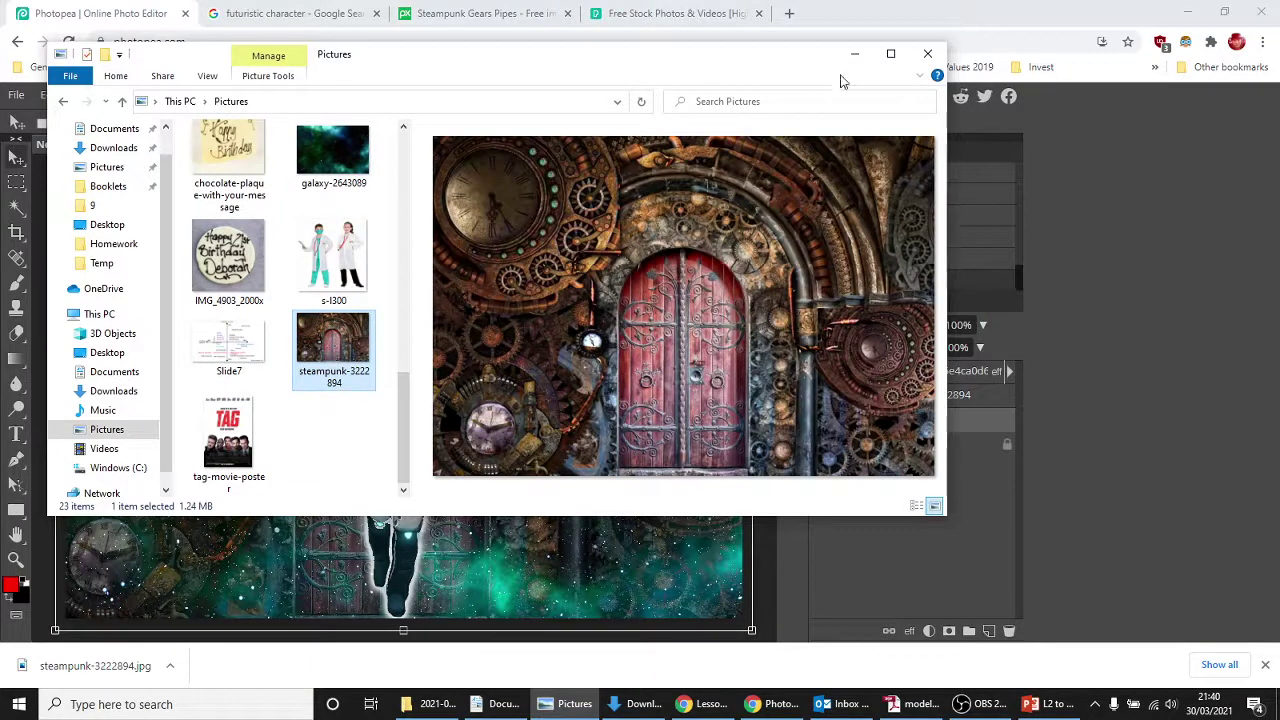
Step: Browse the Pixabay page and 'futuristic character' image results, previewing the armoured knight PNG
{"action": "left_click", "coordinate": [485, 13]}
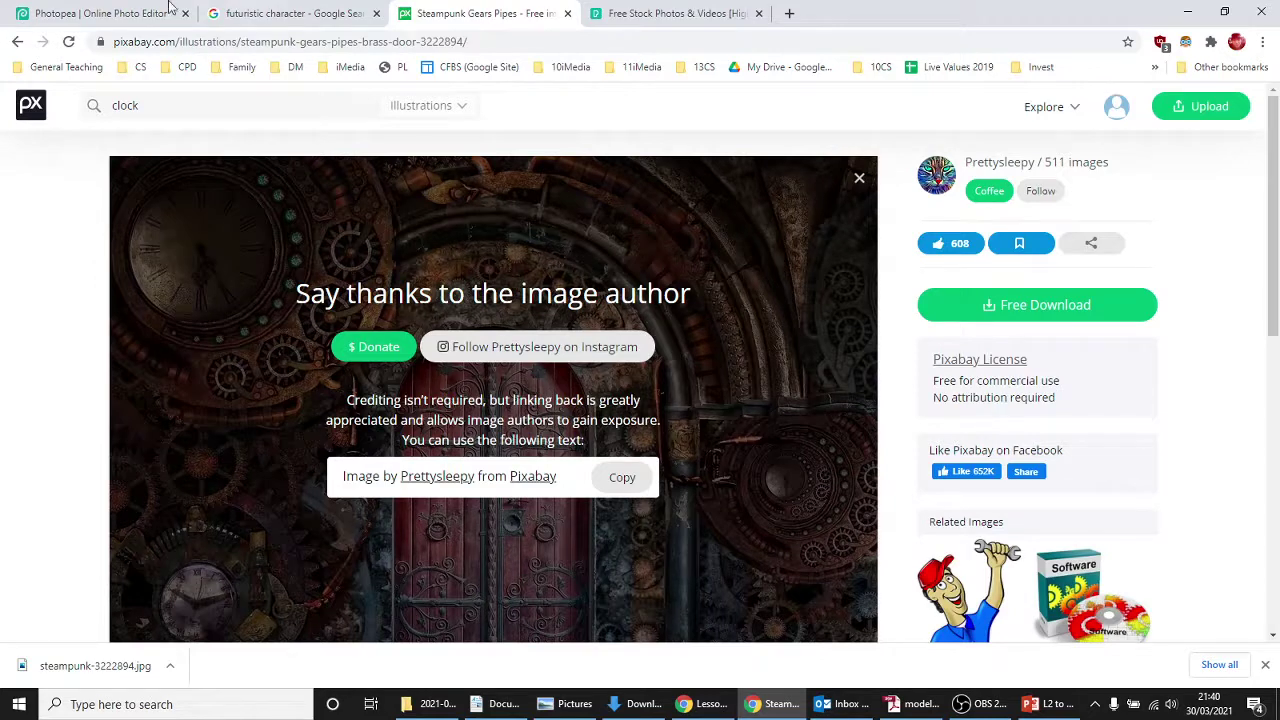
{"action": "left_click", "coordinate": [259, 13]}
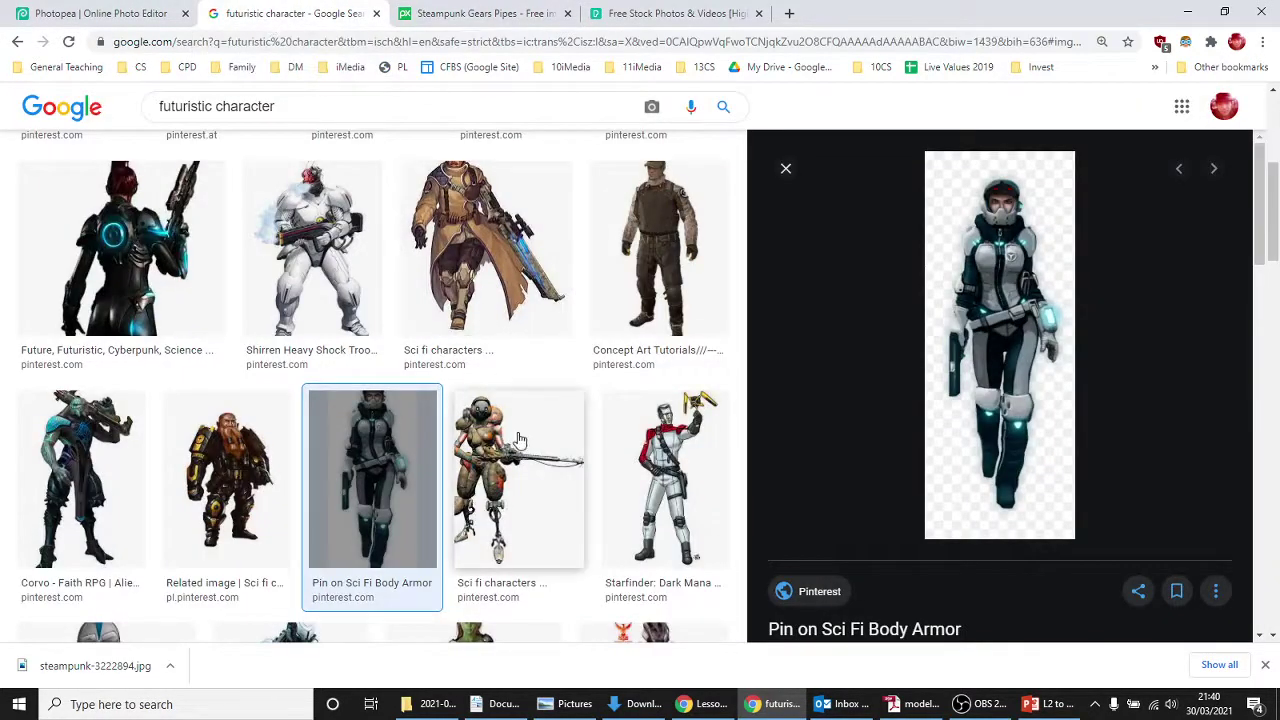
{"action": "scroll", "coordinate": [497, 440], "scroll_direction": "up", "scroll_amount": 3}
{"action": "scroll", "coordinate": [497, 440], "scroll_direction": "up", "scroll_amount": 3}
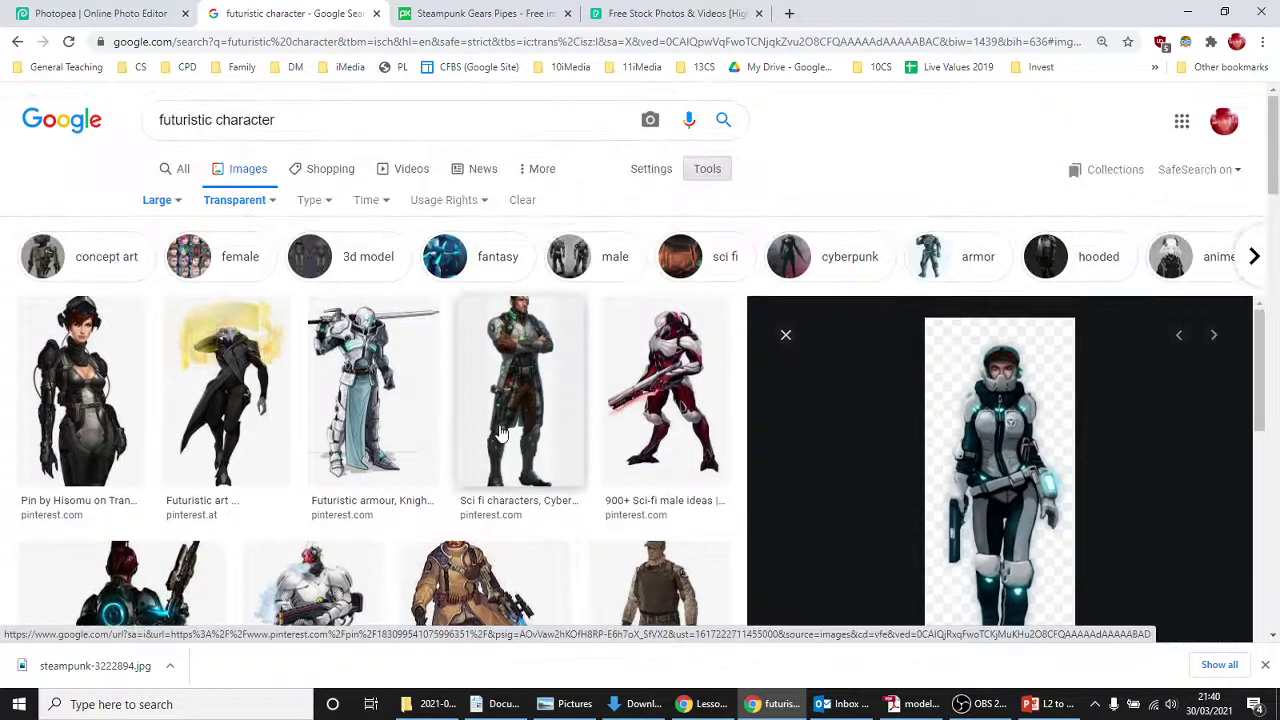
{"action": "scroll", "coordinate": [500, 432], "scroll_direction": "down", "scroll_amount": 7}
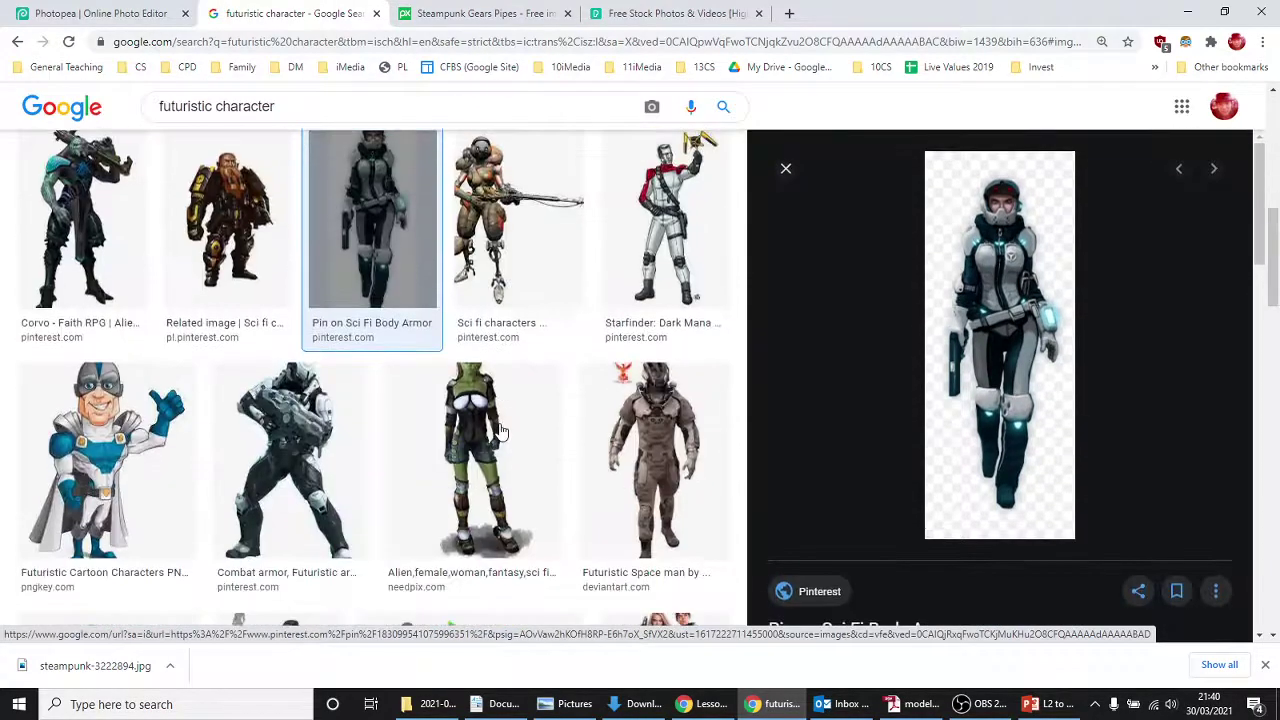
{"action": "scroll", "coordinate": [501, 431], "scroll_direction": "down", "scroll_amount": 6}
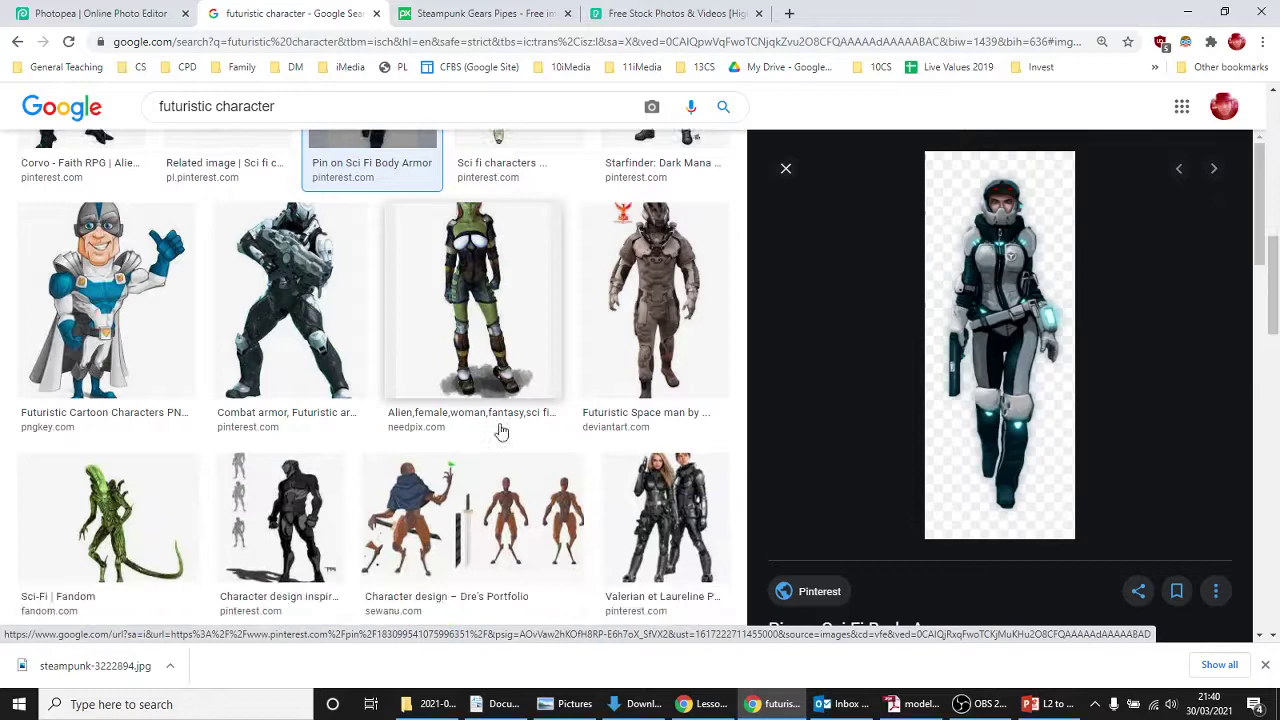
{"action": "scroll", "coordinate": [501, 431], "scroll_direction": "down", "scroll_amount": 2}
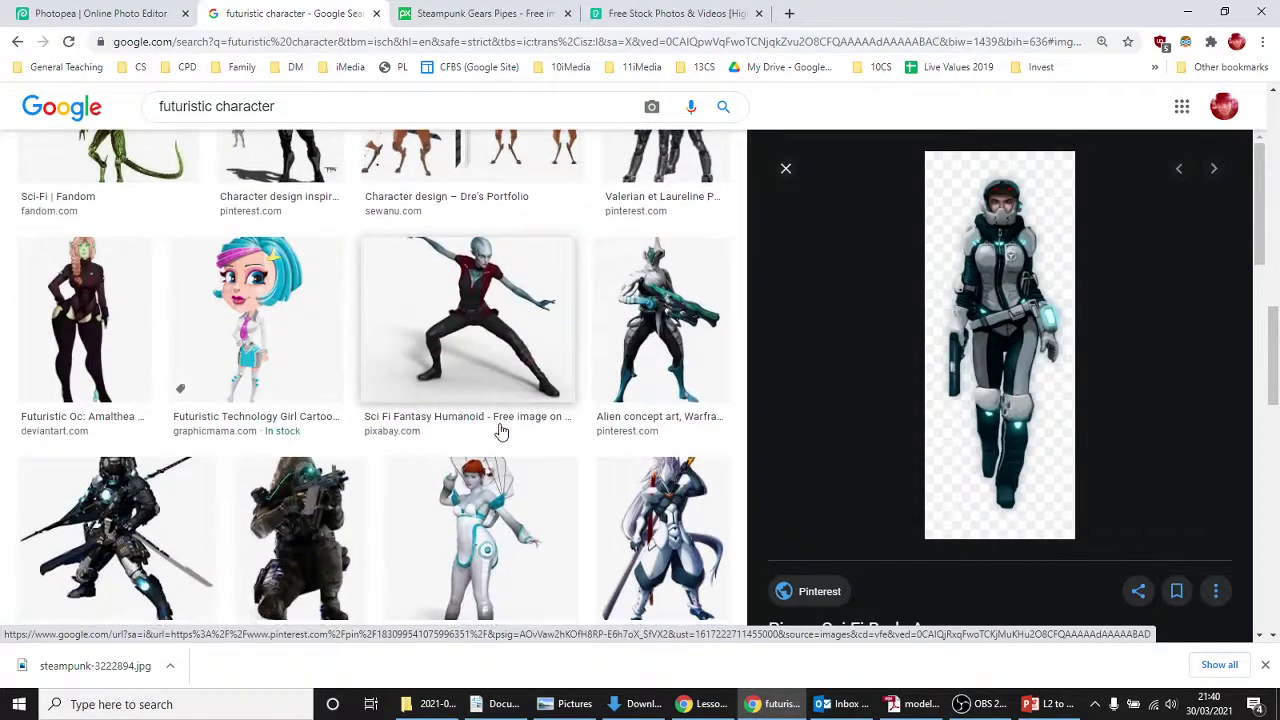
{"action": "left_click", "coordinate": [143, 535]}
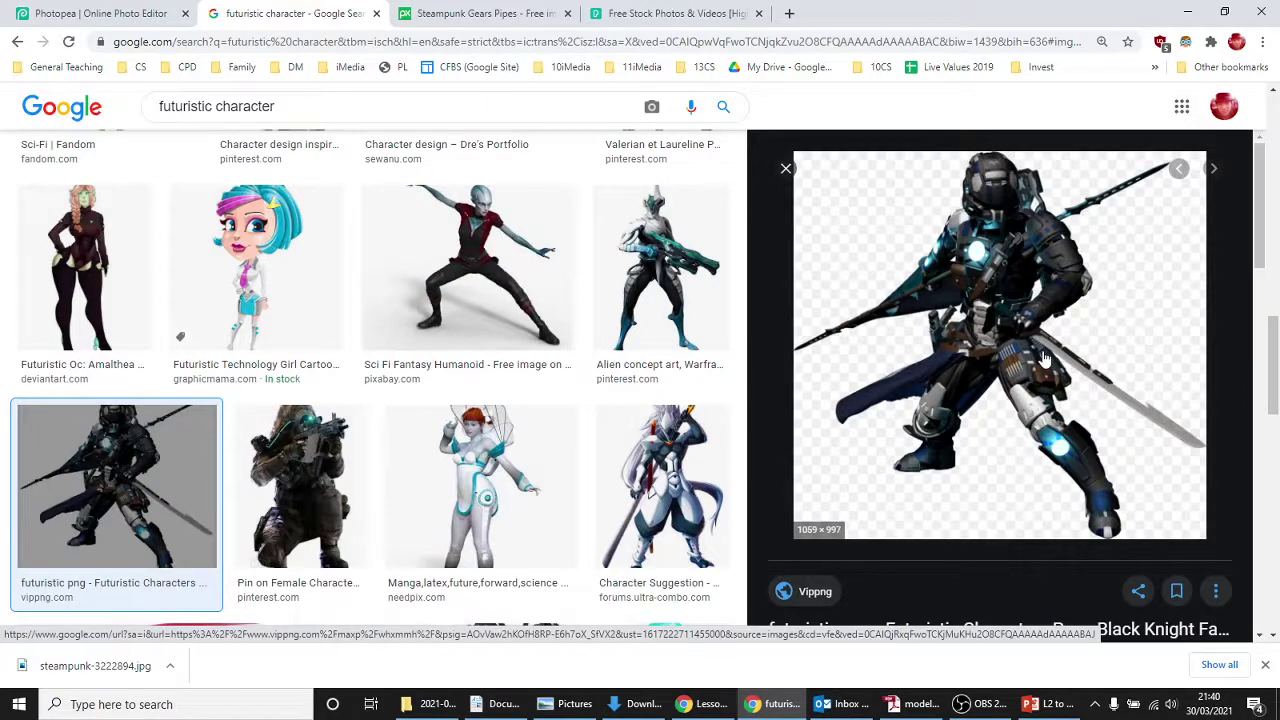
{"action": "scroll", "coordinate": [1040, 360], "scroll_direction": "down", "scroll_amount": 4}
{"action": "scroll", "coordinate": [956, 445], "scroll_direction": "down", "scroll_amount": 8}
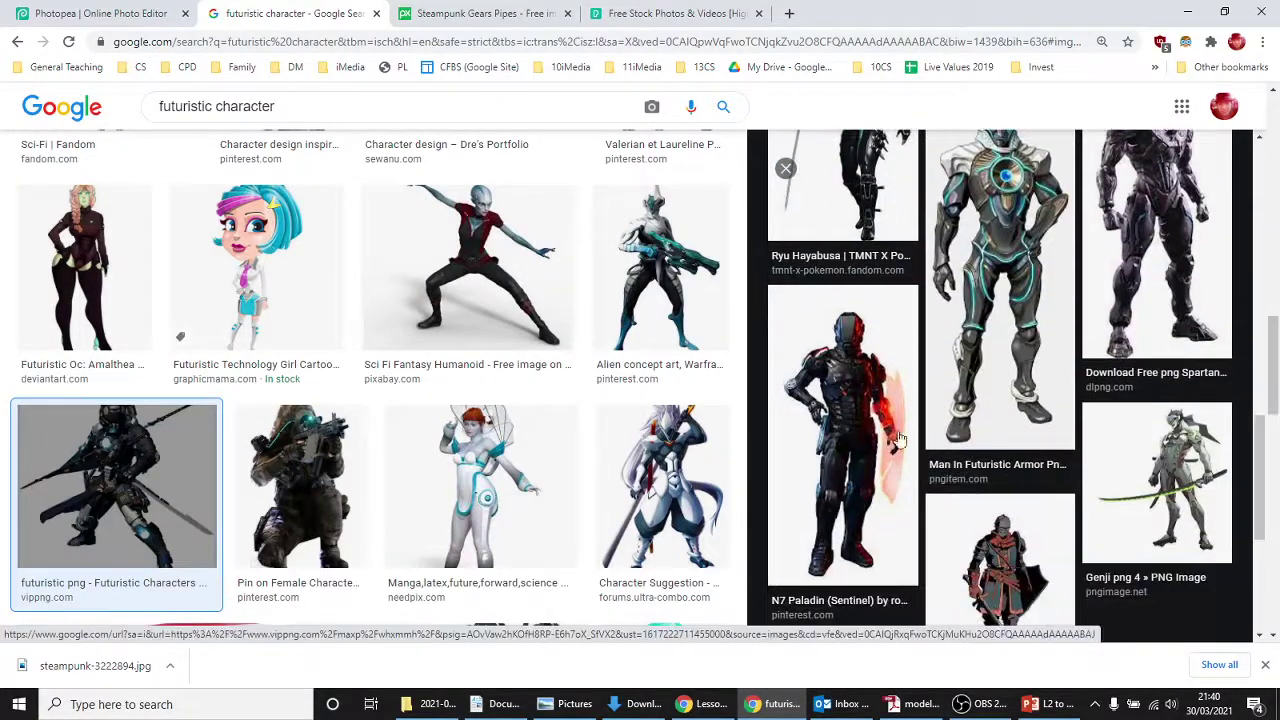
Step: In Photopea, draw a text box across the top of the poster with white text colour
{"action": "left_click", "coordinate": [57, 20]}
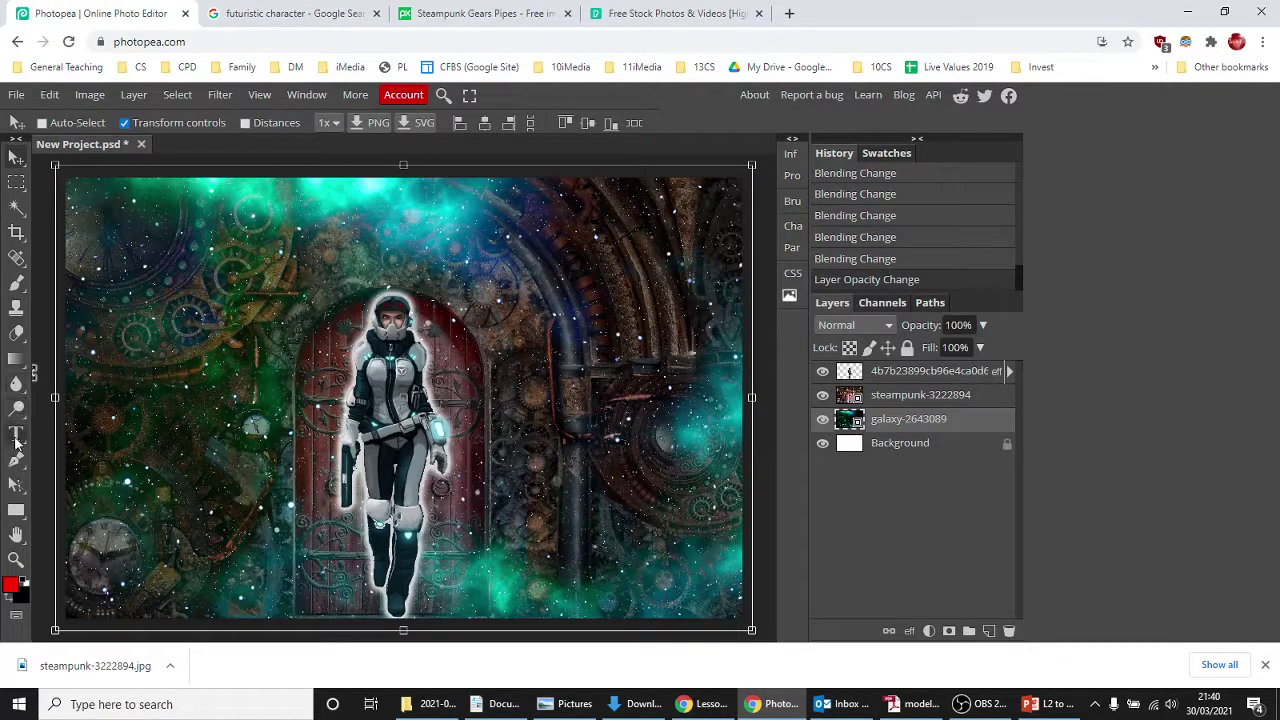
{"action": "left_click", "coordinate": [15, 441]}
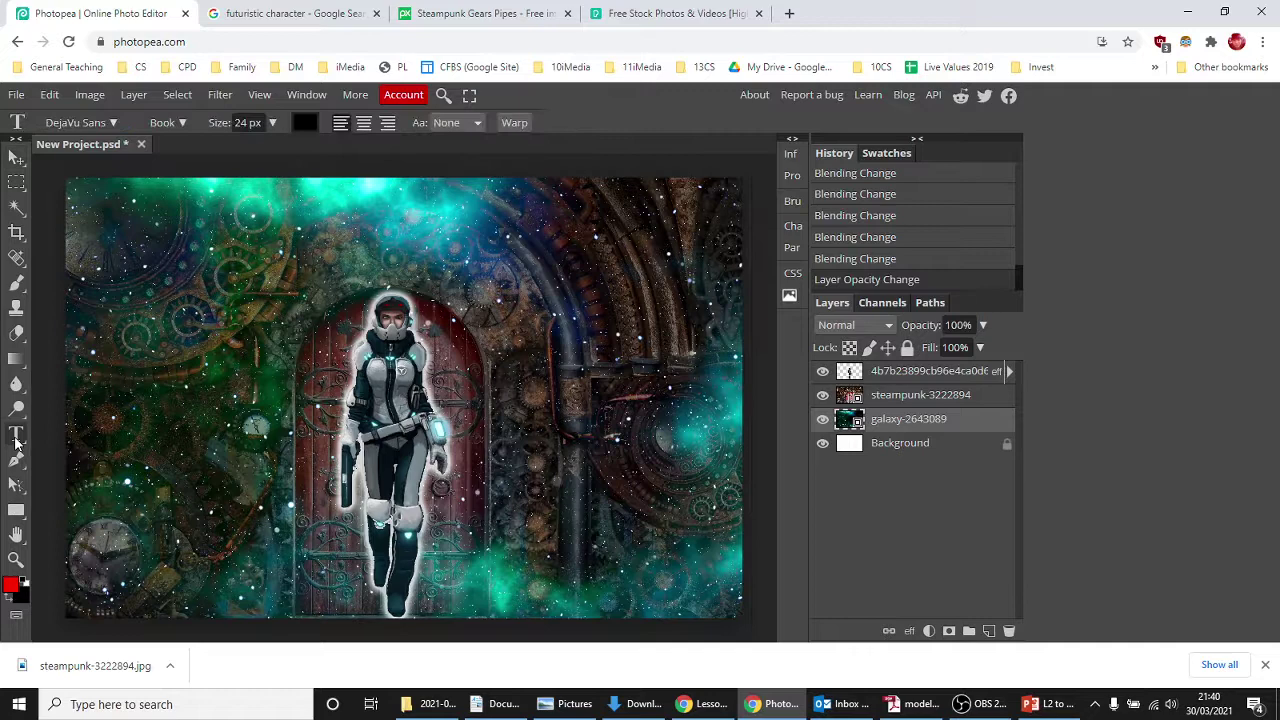
{"action": "left_click_drag", "start_coordinate": [65, 178], "coordinate": [743, 264]}
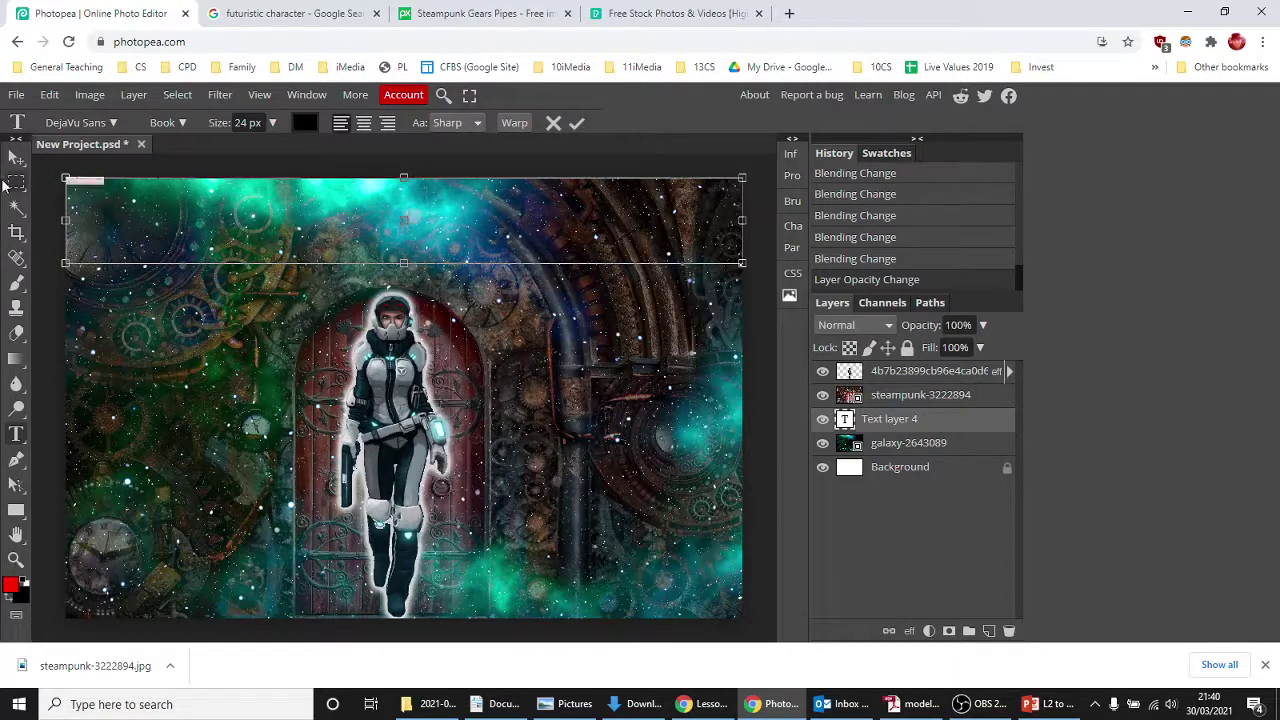
{"action": "left_click", "coordinate": [304, 124]}
{"action": "left_click", "coordinate": [482, 405]}
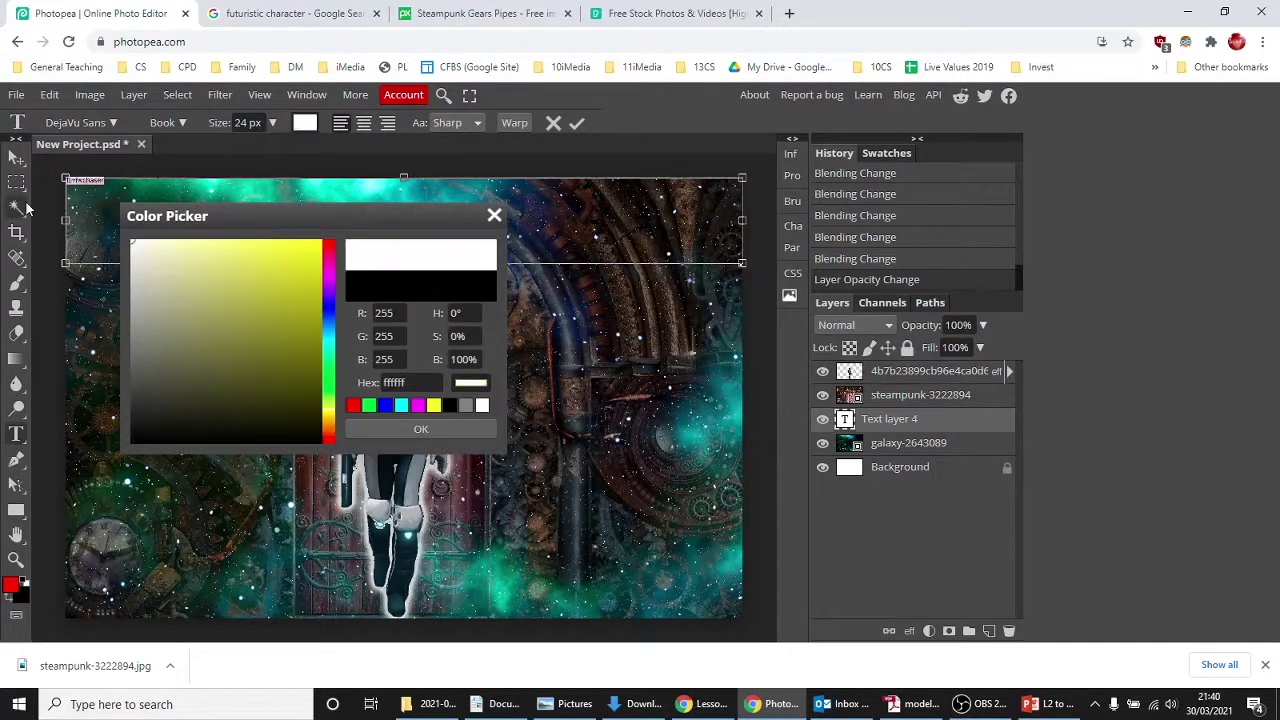
{"action": "left_click", "coordinate": [453, 429]}
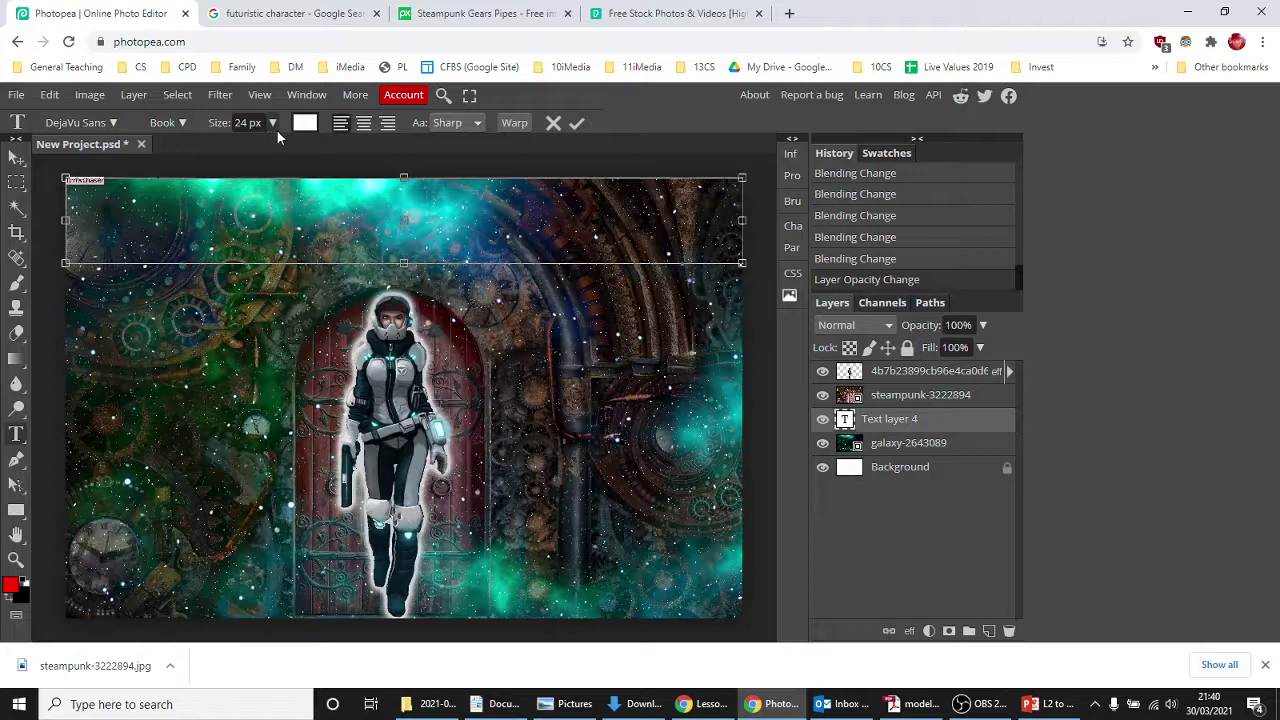
Step: Type the title TIMECHASER at 147 px, correcting a mistyped start
{"action": "left_click_drag", "start_coordinate": [218, 122], "coordinate": [282, 190]}
{"action": "left_click", "coordinate": [270, 122]}
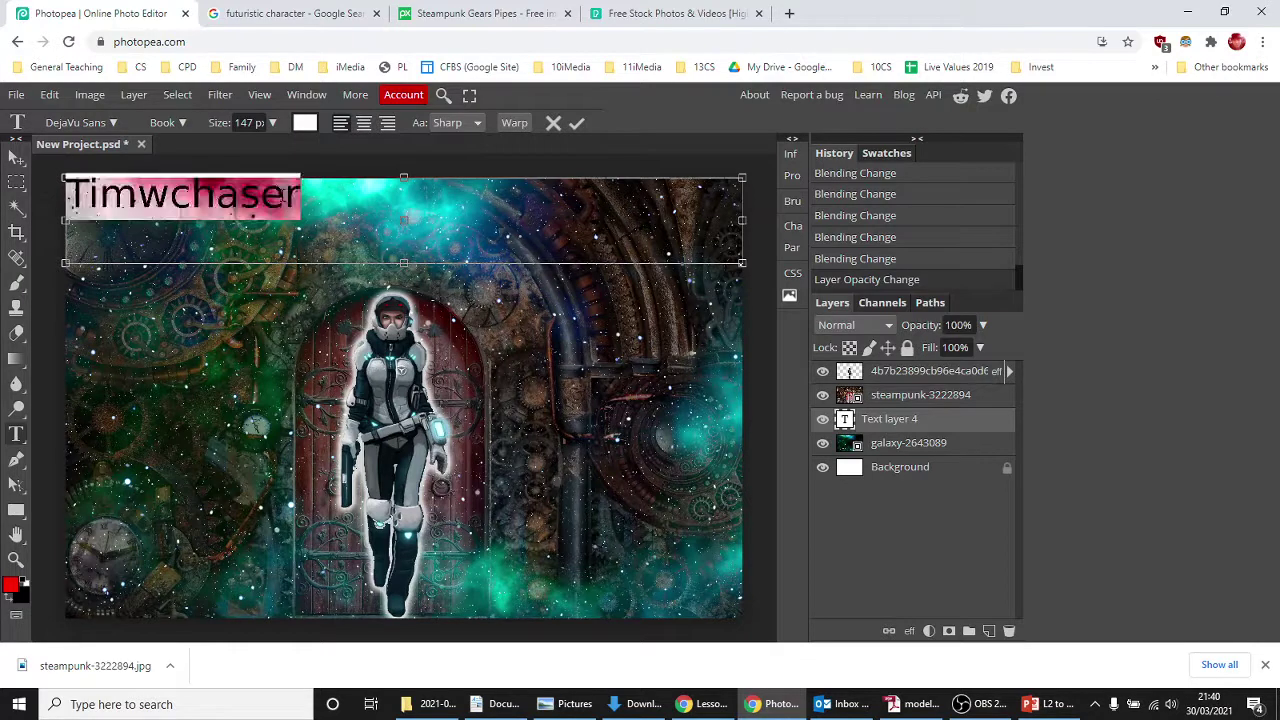
{"action": "type", "text": "time"}
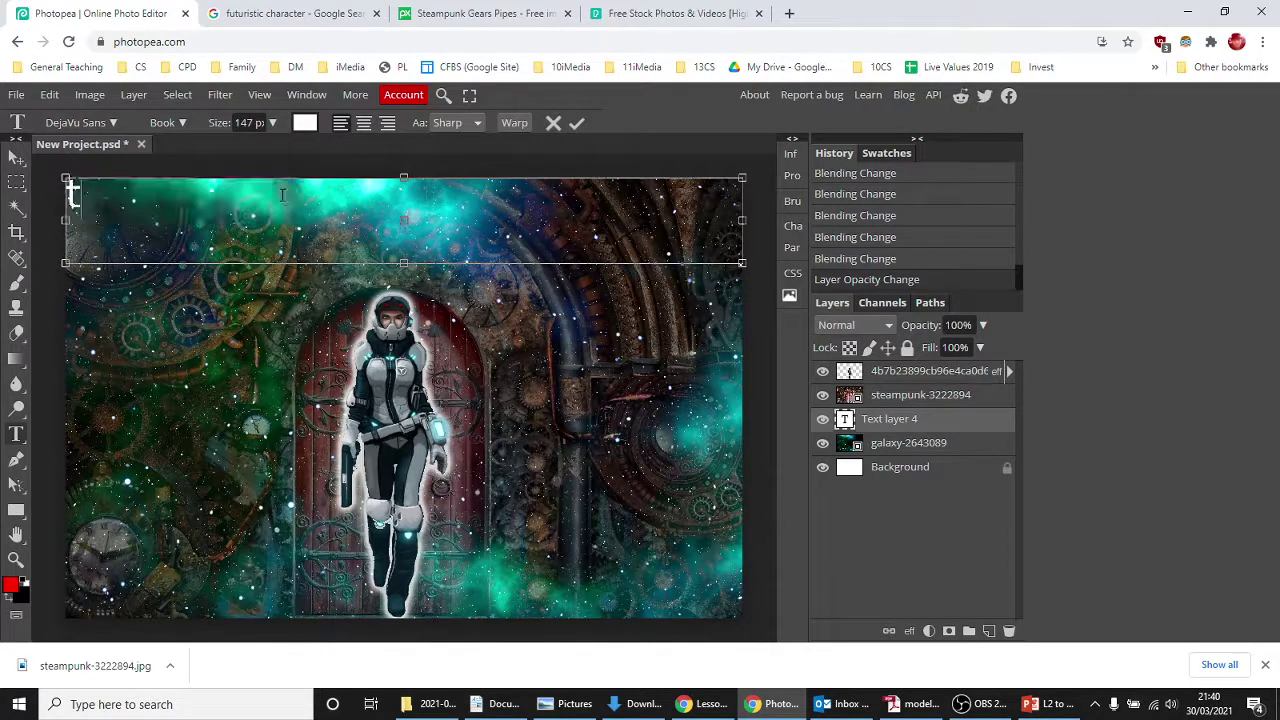
{"action": "key", "text": "BackSpace"}
{"action": "key", "text": "BackSpace"}
{"action": "key", "text": "BackSpace"}
{"action": "key", "text": "BackSpace"}
{"action": "type", "text": "TIMECHASER"}
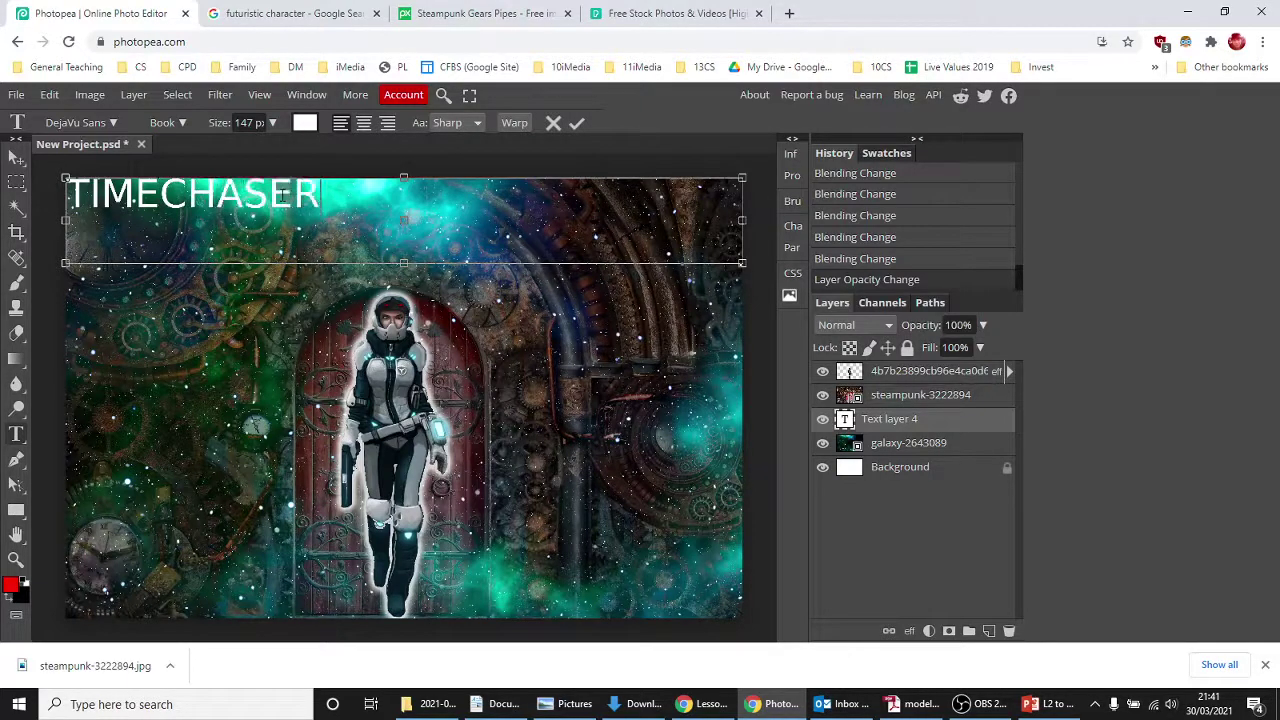
Step: Centre-align the title at 222 px, nudge it slightly lower, and commit
{"action": "double_click", "coordinate": [188, 187]}
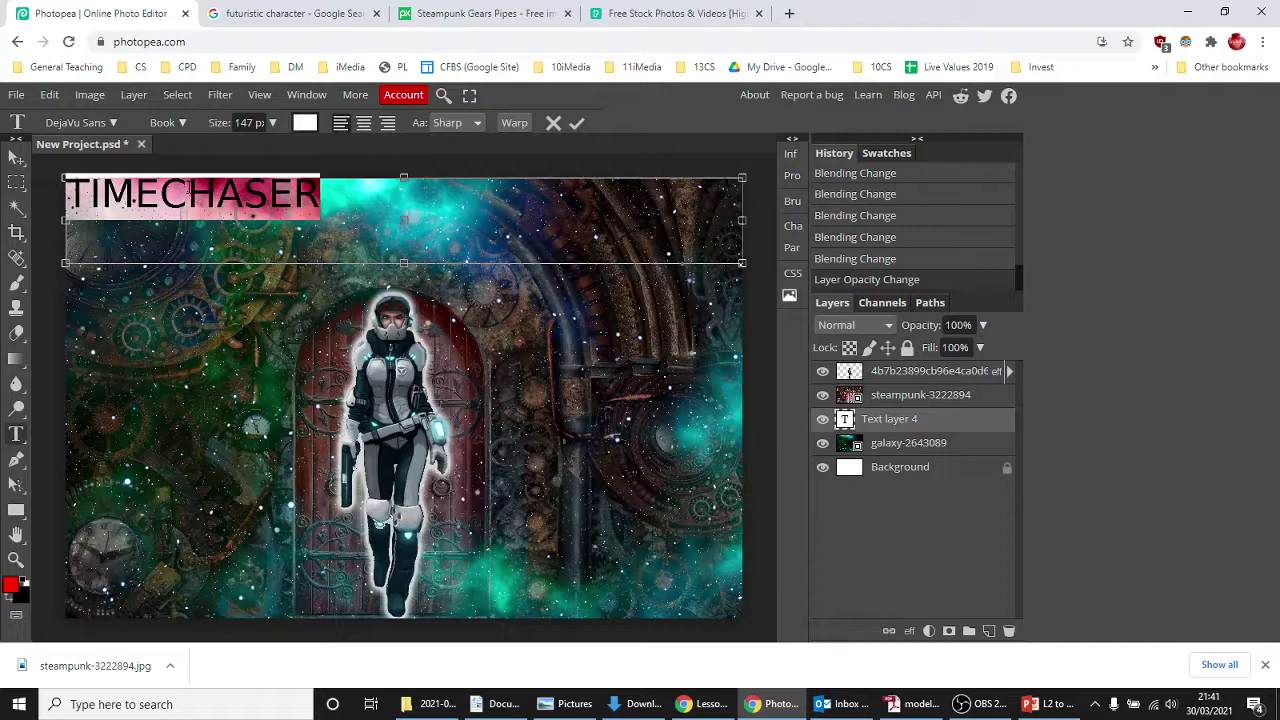
{"action": "left_click", "coordinate": [363, 122]}
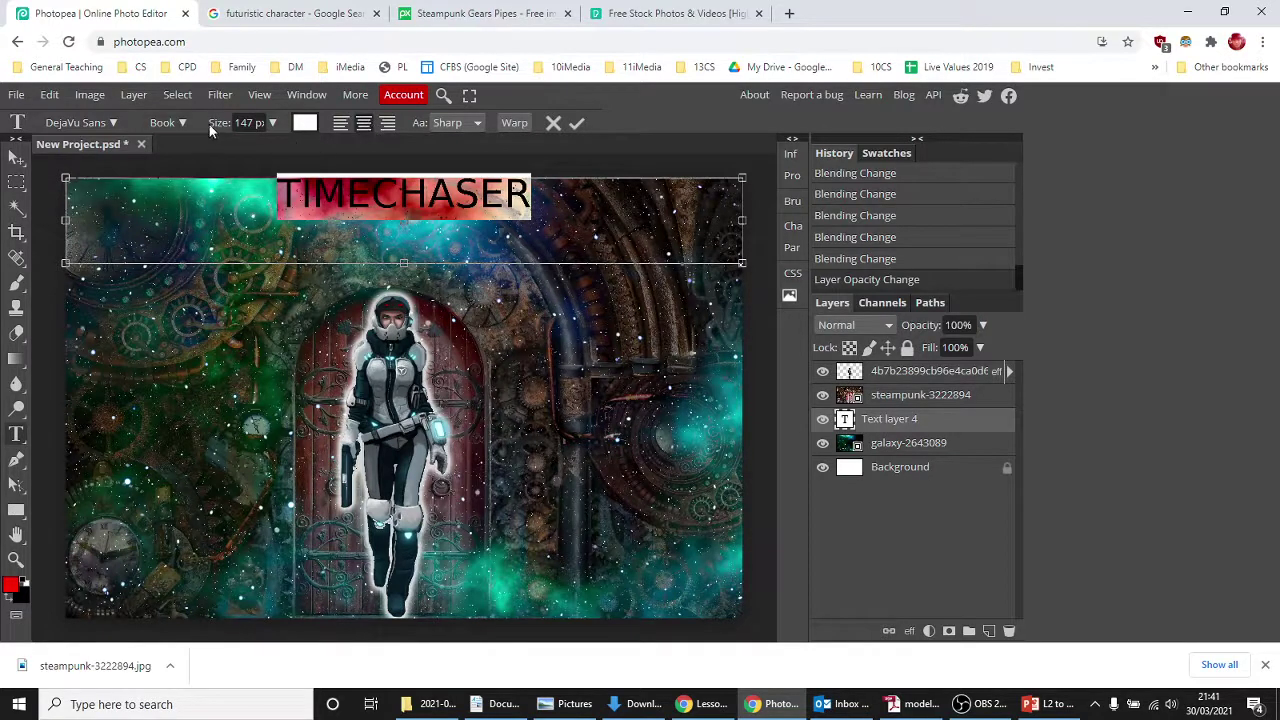
{"action": "left_click_drag", "start_coordinate": [209, 124], "coordinate": [284, 136]}
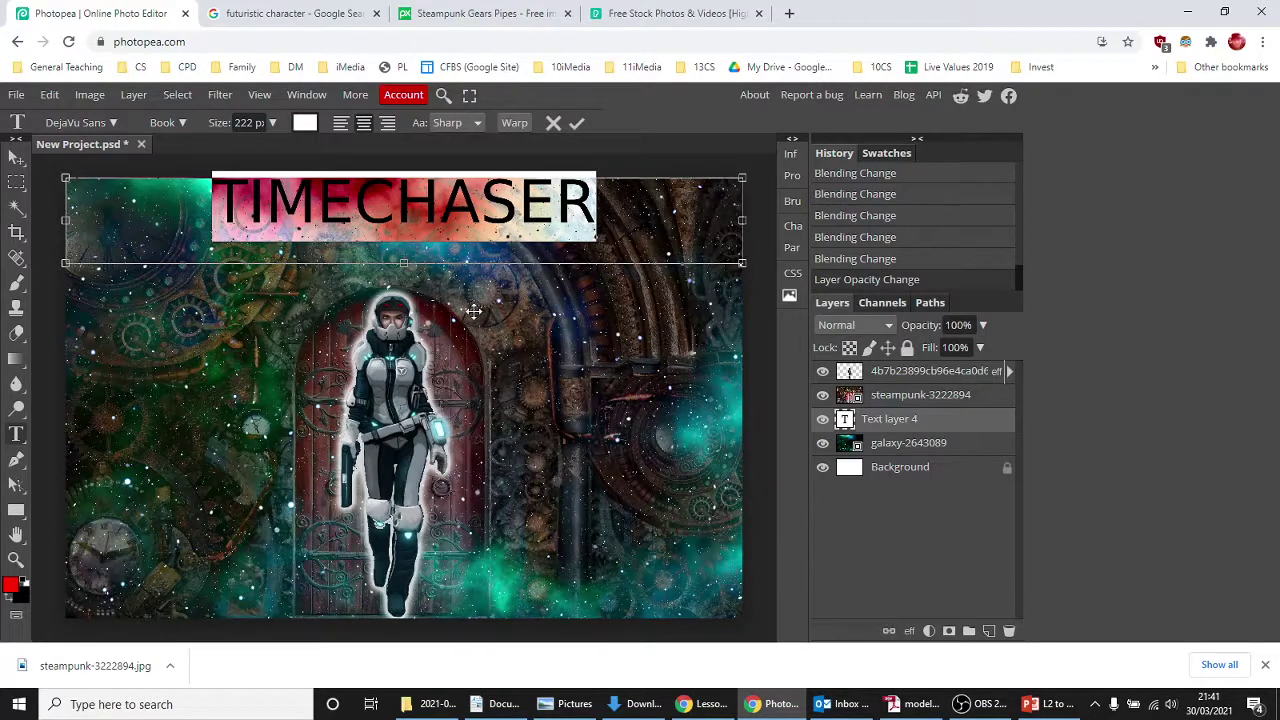
{"action": "left_click_drag", "start_coordinate": [474, 311], "coordinate": [474, 326]}
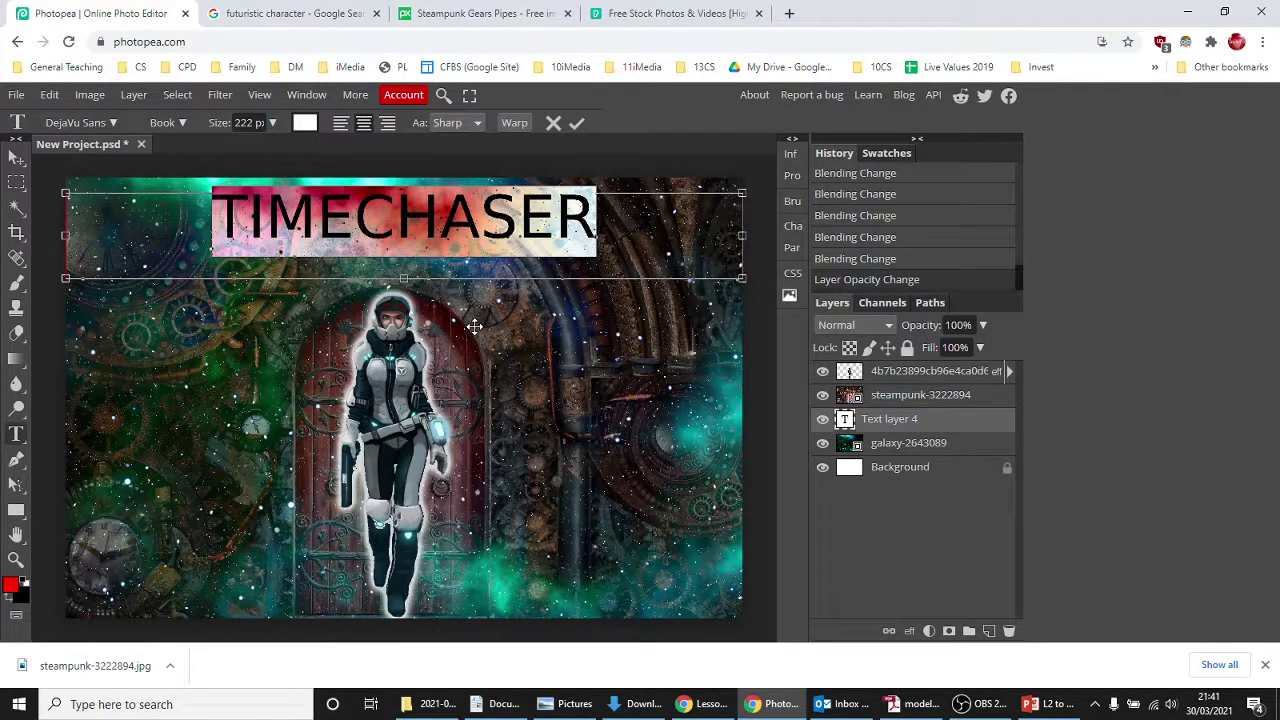
{"action": "left_click", "coordinate": [576, 123]}
Step: Change the TIMECHASER title's font to Commando
{"action": "double_click", "coordinate": [465, 203]}
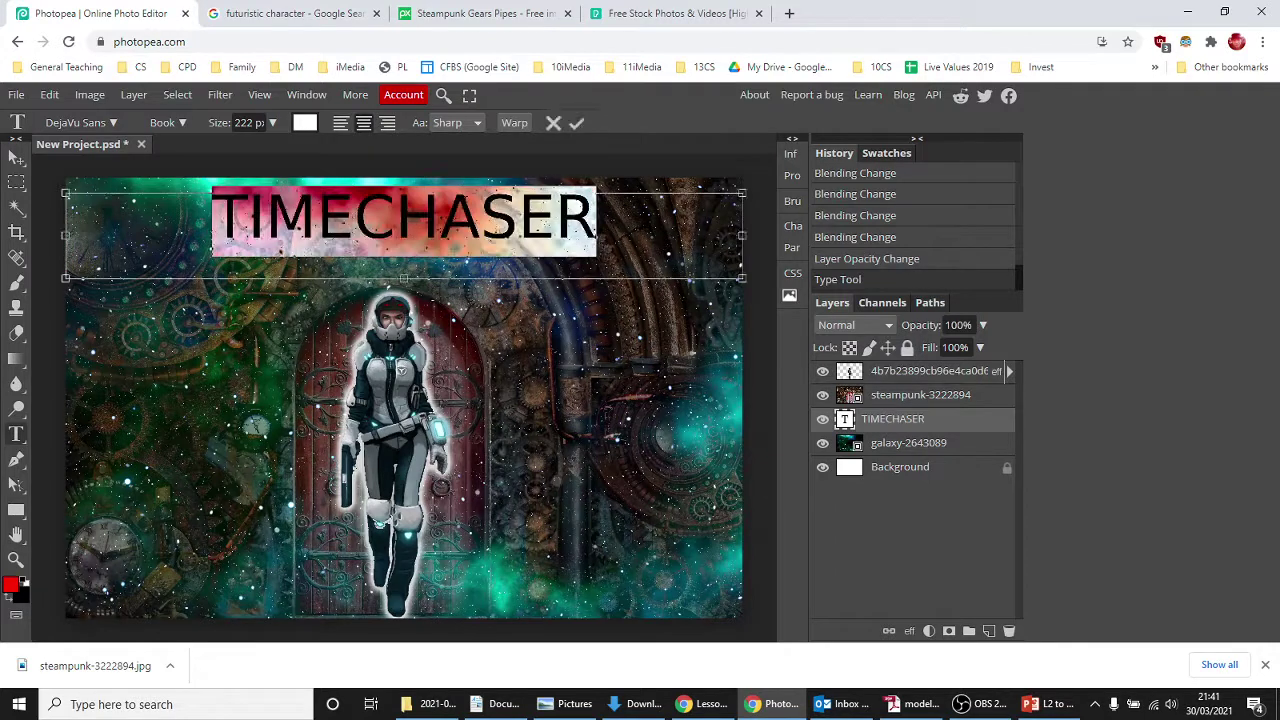
{"action": "left_click", "coordinate": [101, 125]}
{"action": "scroll", "coordinate": [245, 336], "scroll_direction": "up", "scroll_amount": 15}
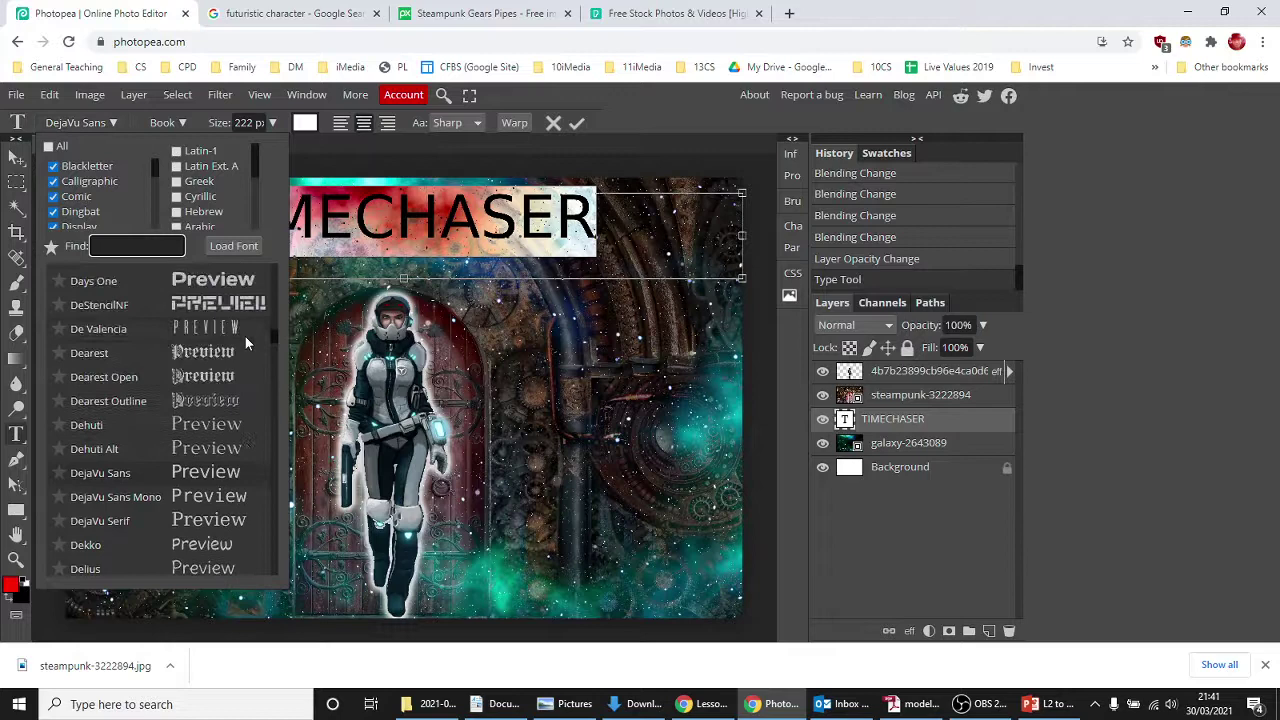
{"action": "scroll", "coordinate": [265, 332], "scroll_direction": "up", "scroll_amount": 3}
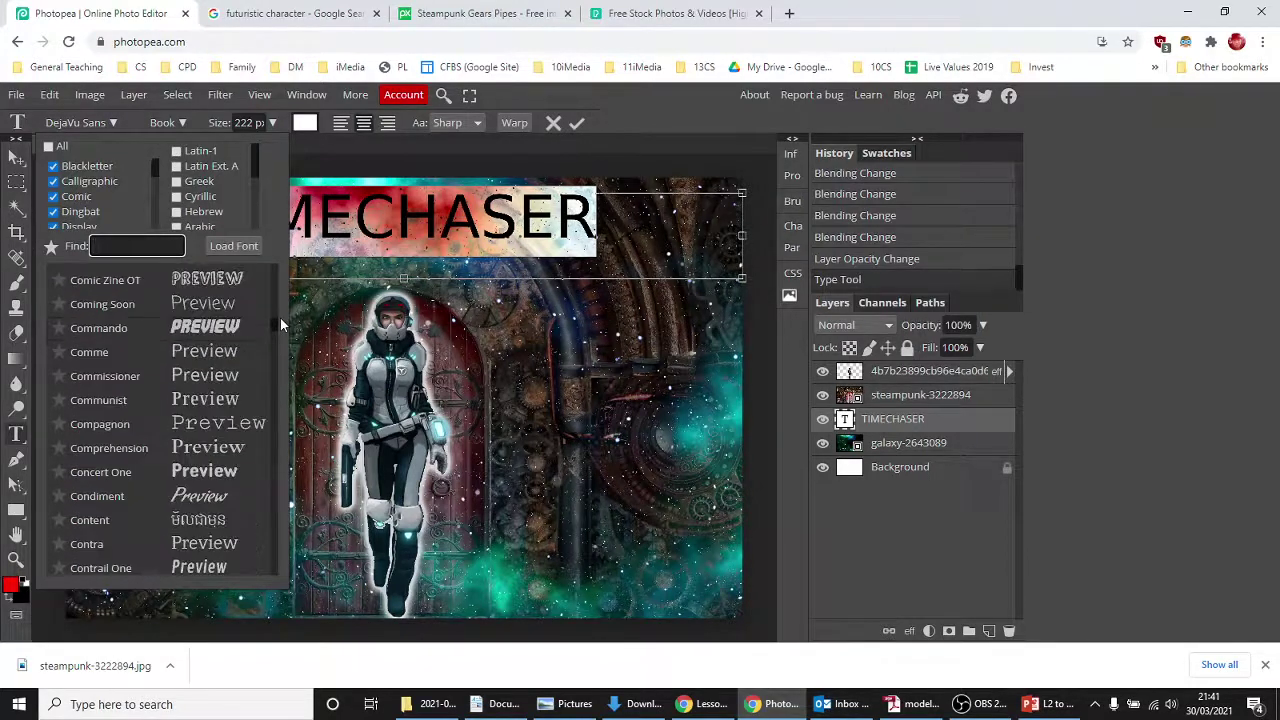
{"action": "left_click", "coordinate": [232, 335]}
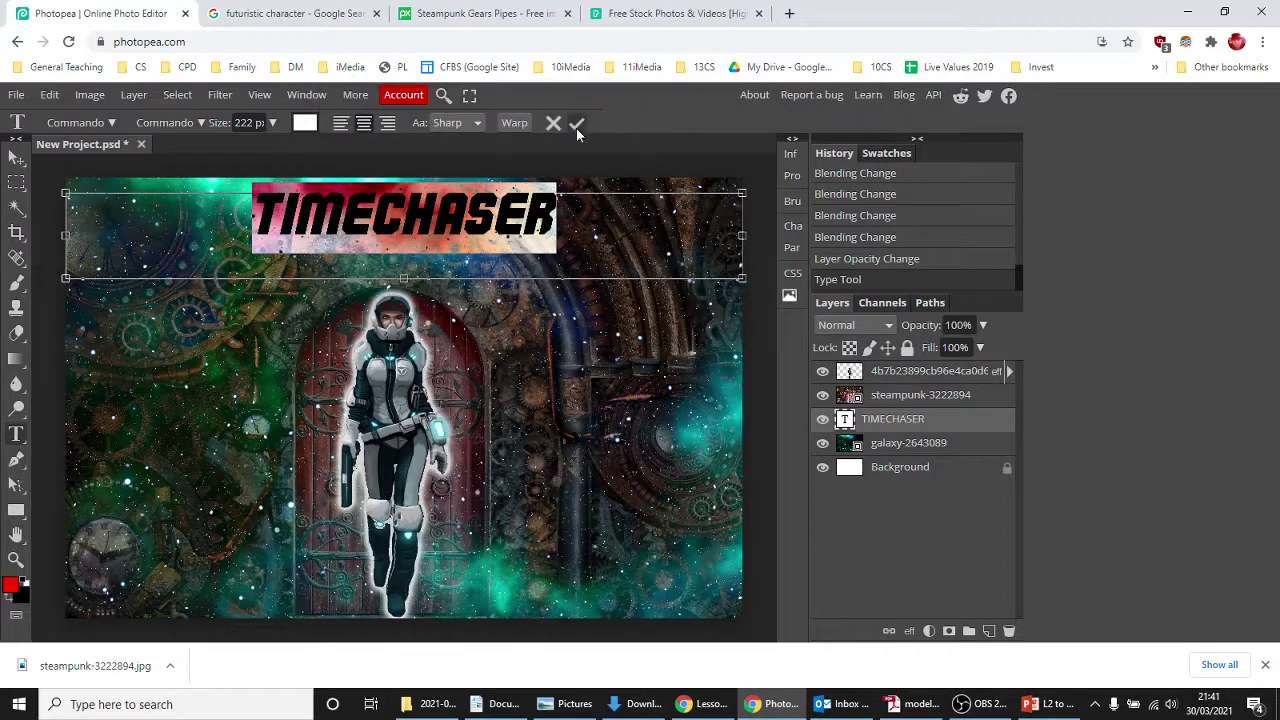
{"action": "left_click", "coordinate": [576, 124]}
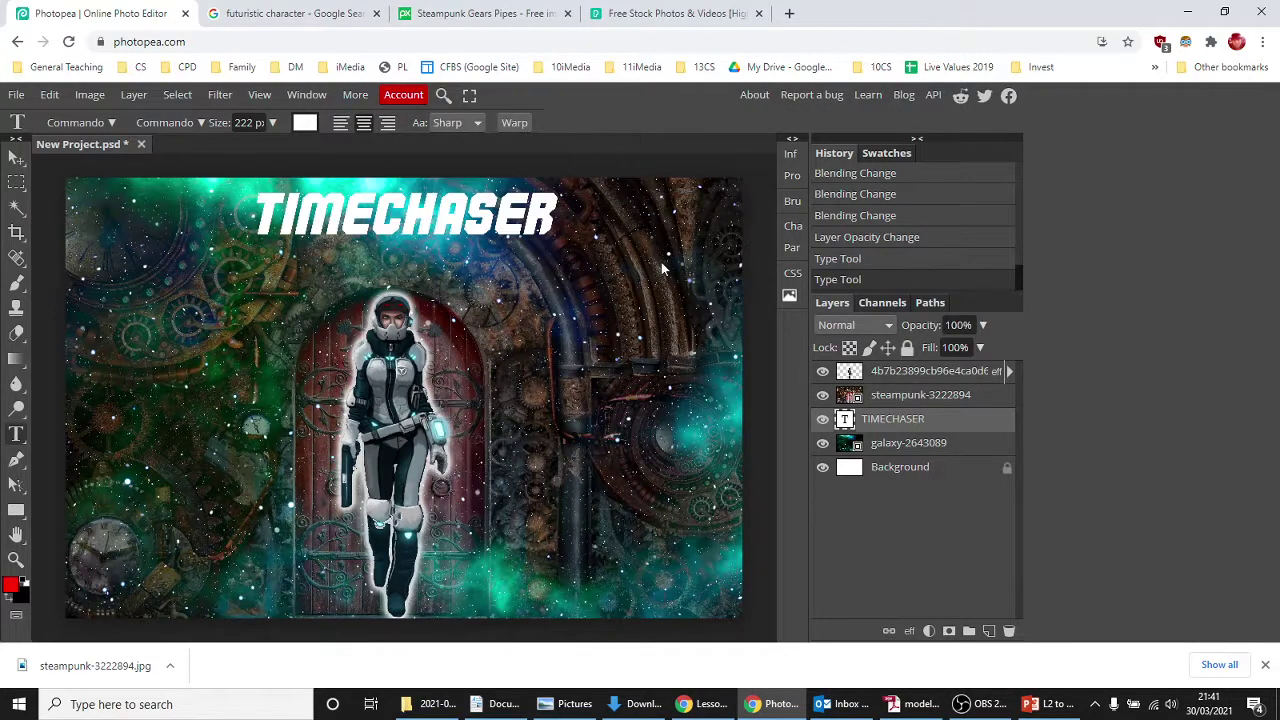
Step: Enlarge the title to 333 px
{"action": "double_click", "coordinate": [454, 213]}
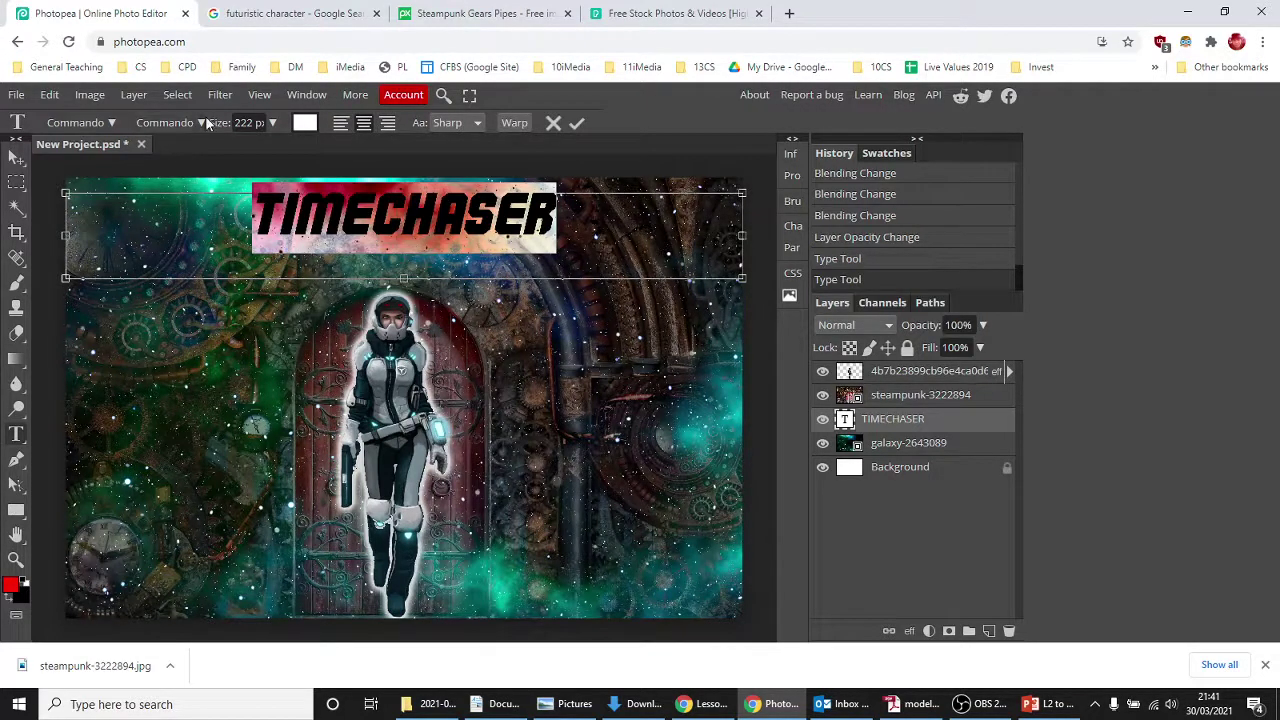
{"action": "left_click_drag", "start_coordinate": [206, 122], "coordinate": [293, 137]}
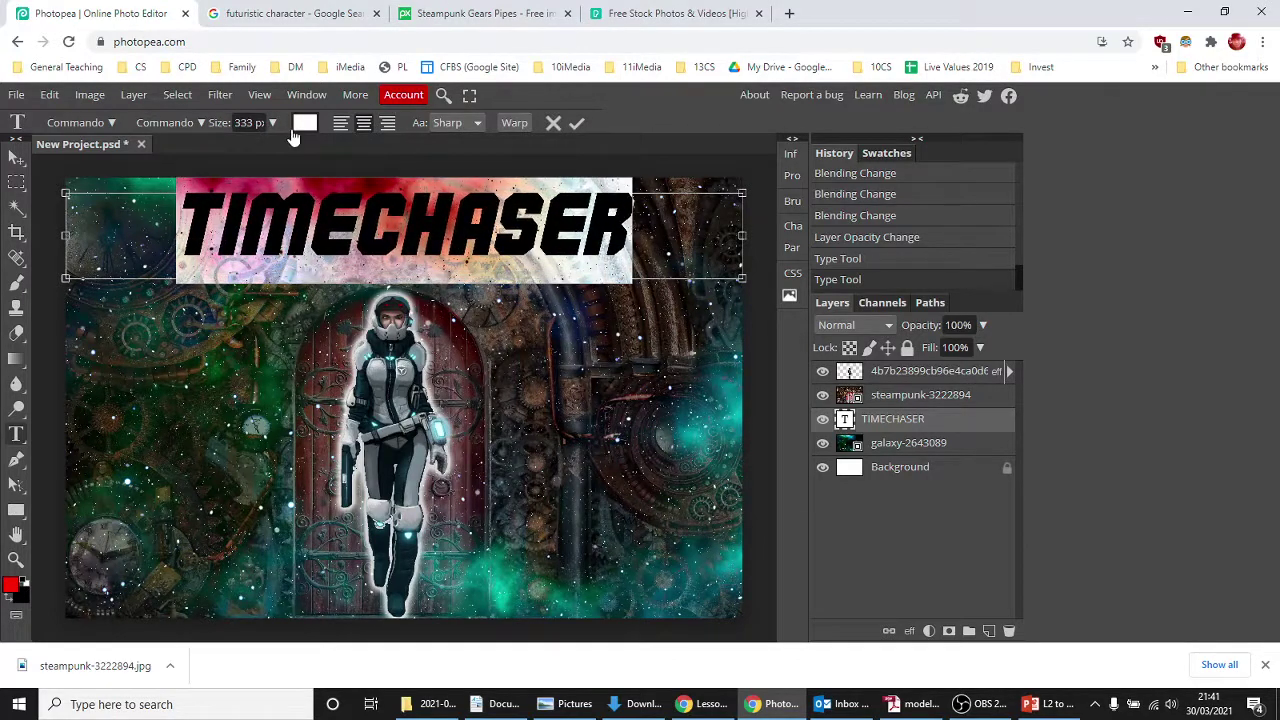
{"action": "left_click", "coordinate": [576, 123]}
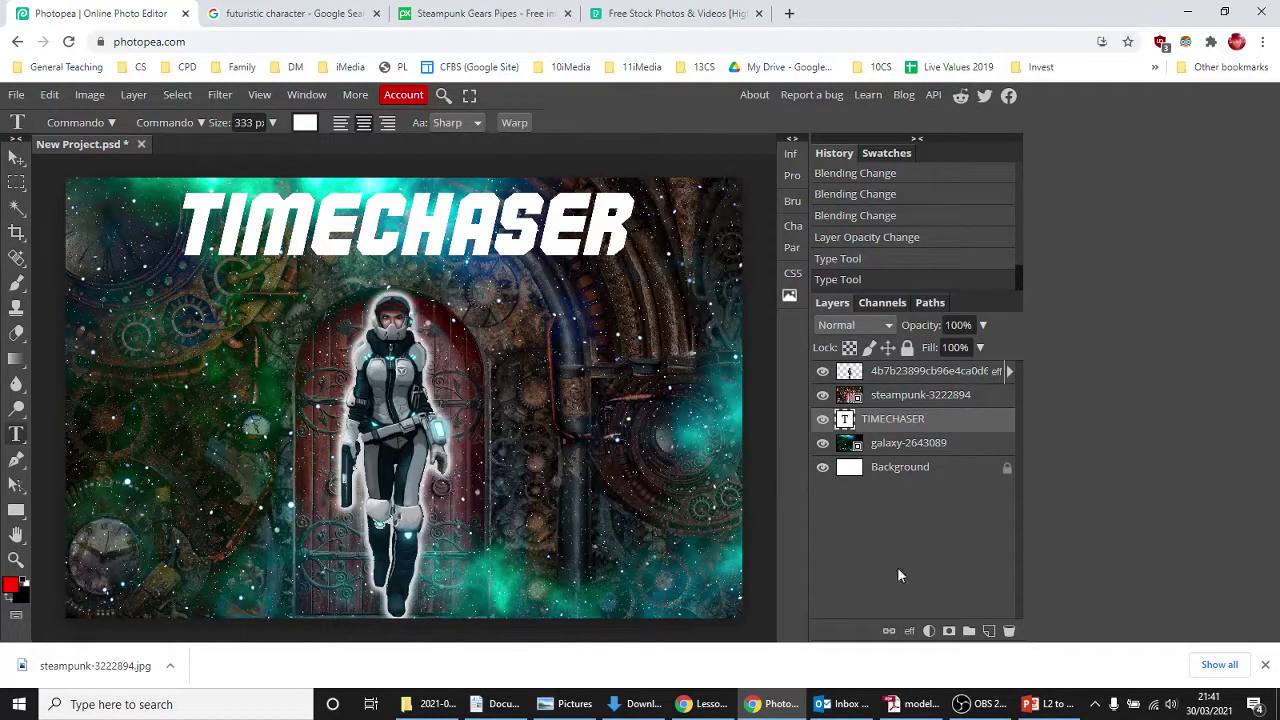
Step: Add an outer glow to the title with colour red ff0000
{"action": "left_click", "coordinate": [909, 632]}
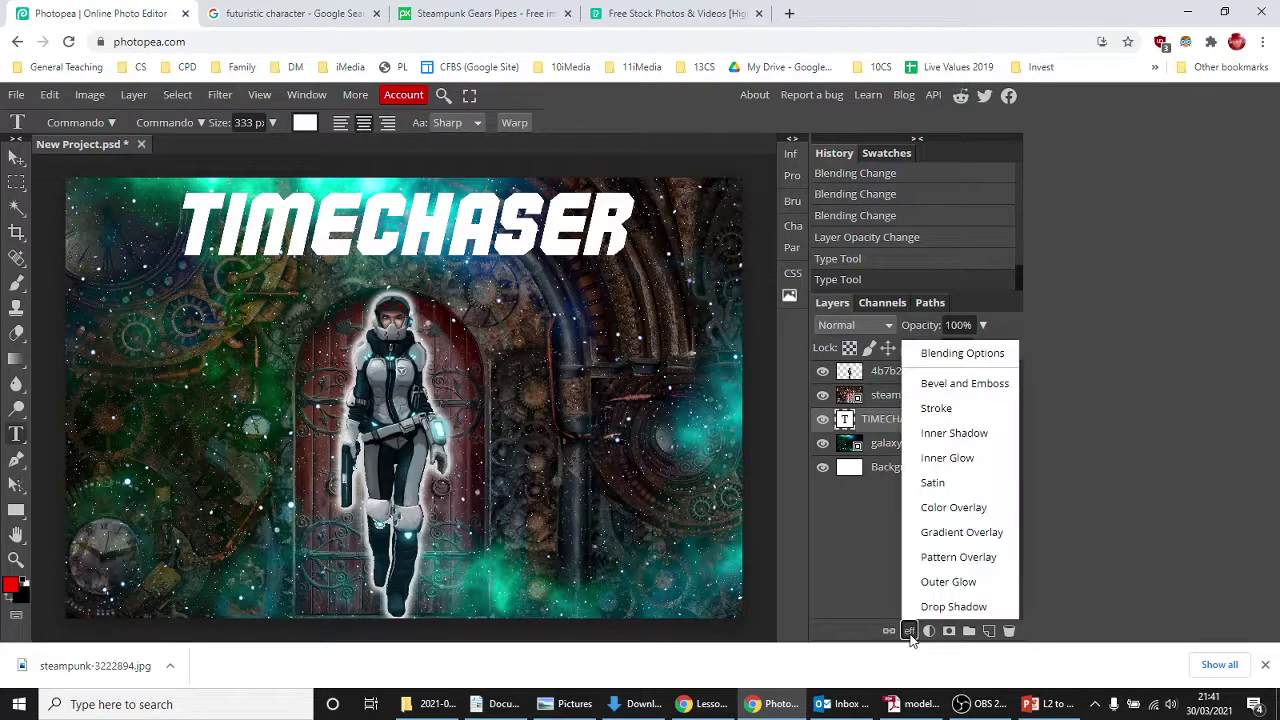
{"action": "left_click", "coordinate": [944, 586]}
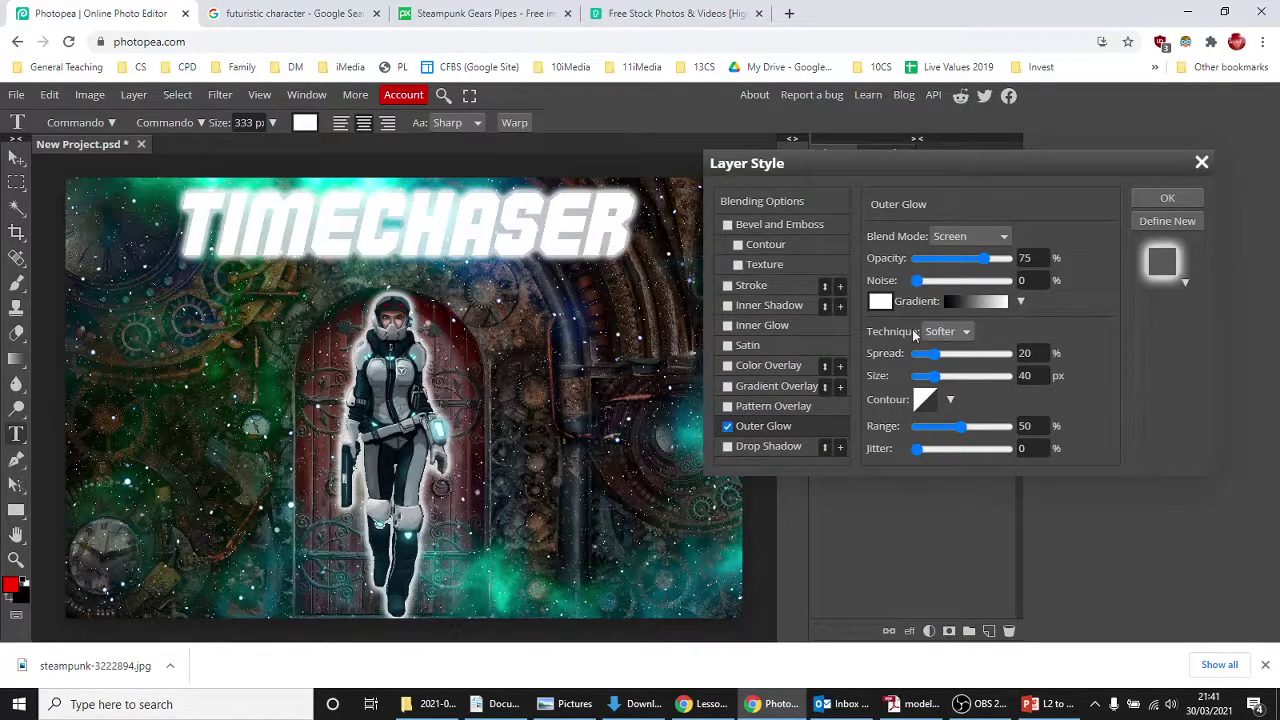
{"action": "left_click", "coordinate": [884, 305]}
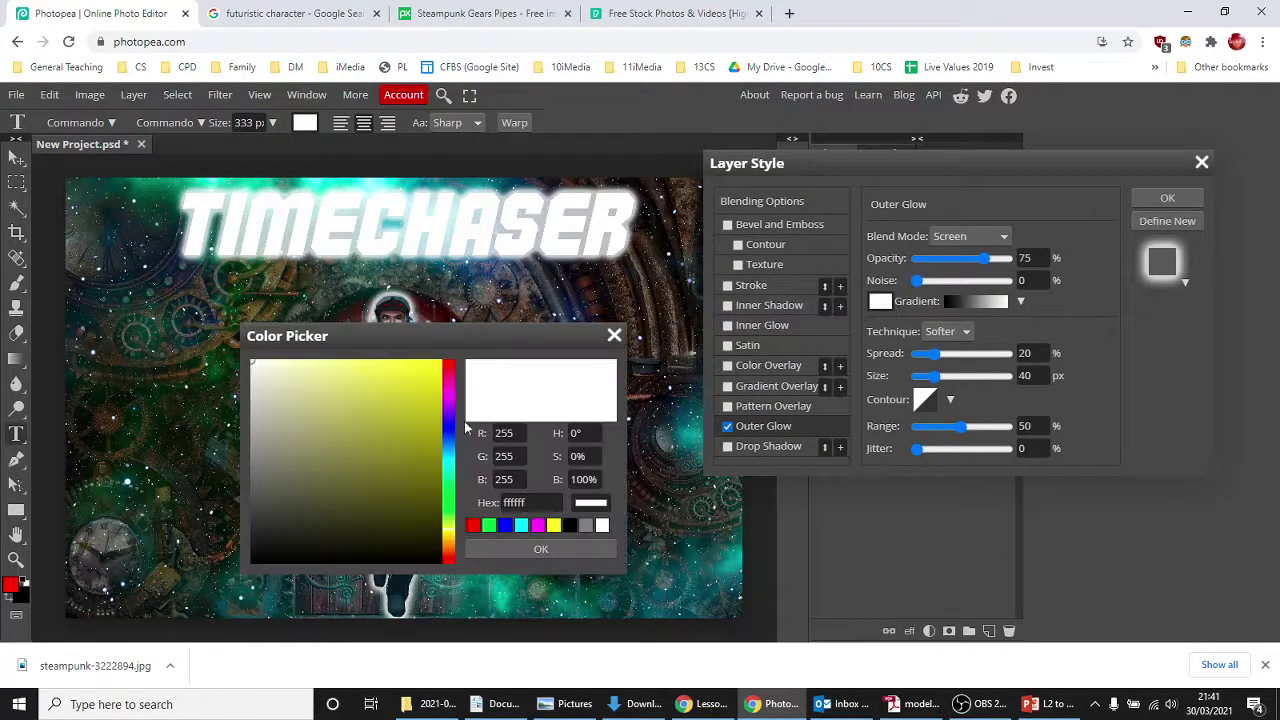
{"action": "left_click_drag", "start_coordinate": [450, 395], "coordinate": [466, 314]}
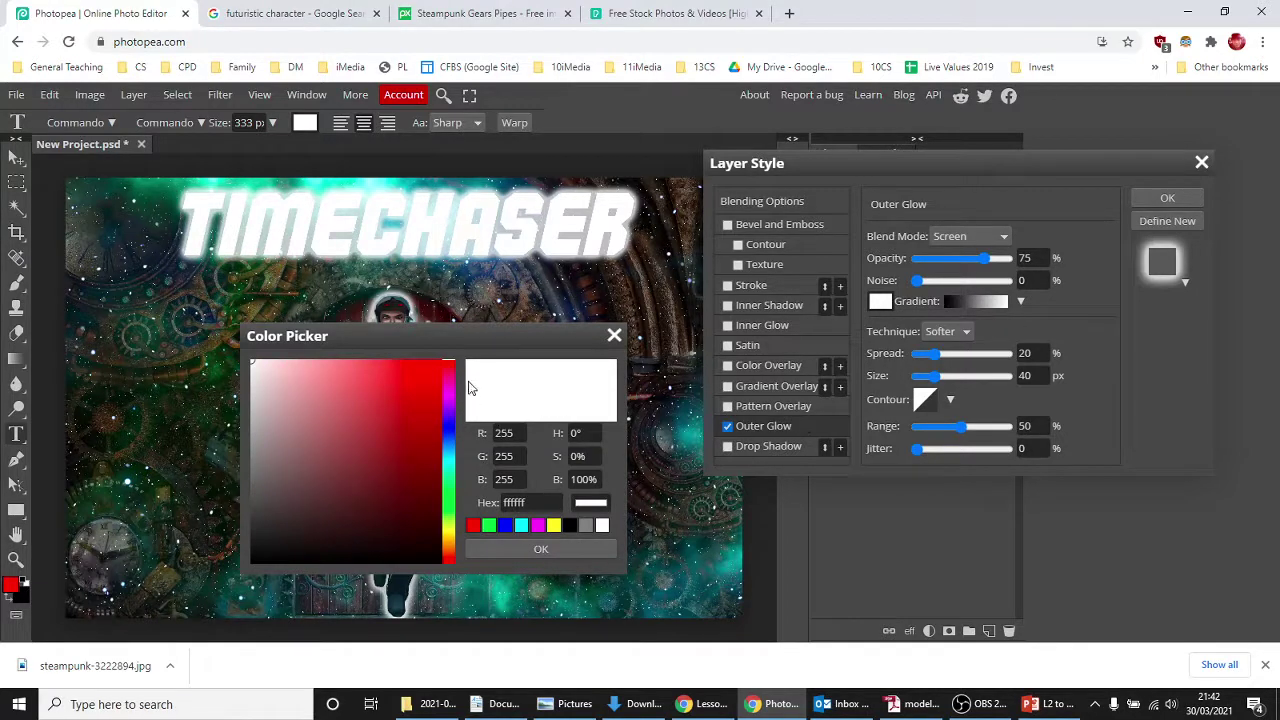
{"action": "left_click_drag", "start_coordinate": [430, 370], "coordinate": [504, 336]}
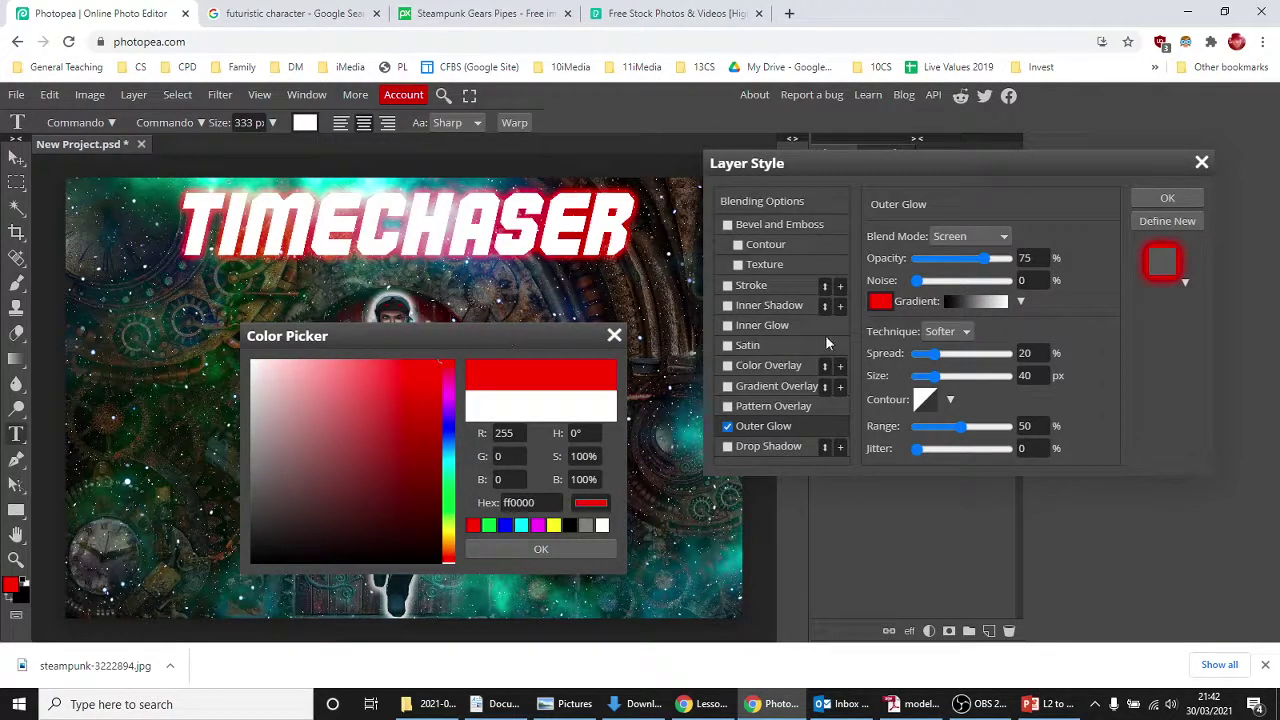
{"action": "left_click", "coordinate": [614, 336]}
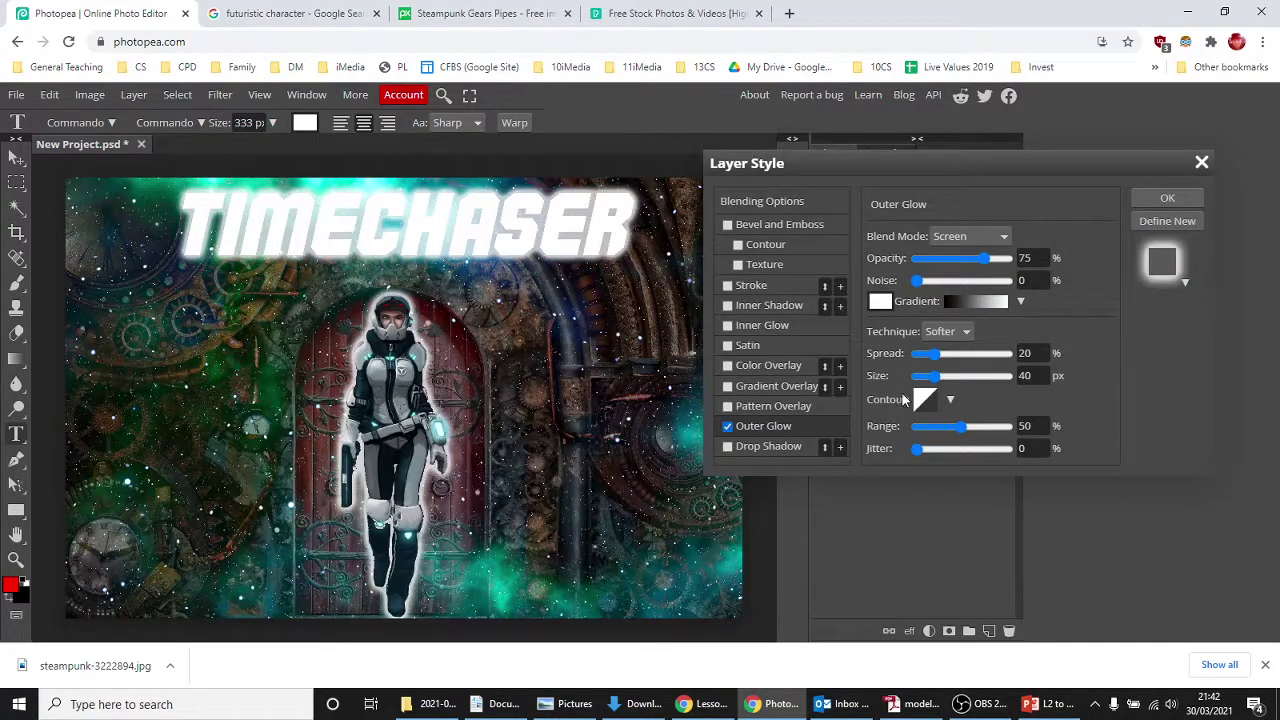
{"action": "left_click", "coordinate": [881, 302]}
{"action": "left_click_drag", "start_coordinate": [394, 397], "coordinate": [450, 365]}
{"action": "left_click", "coordinate": [529, 548]}
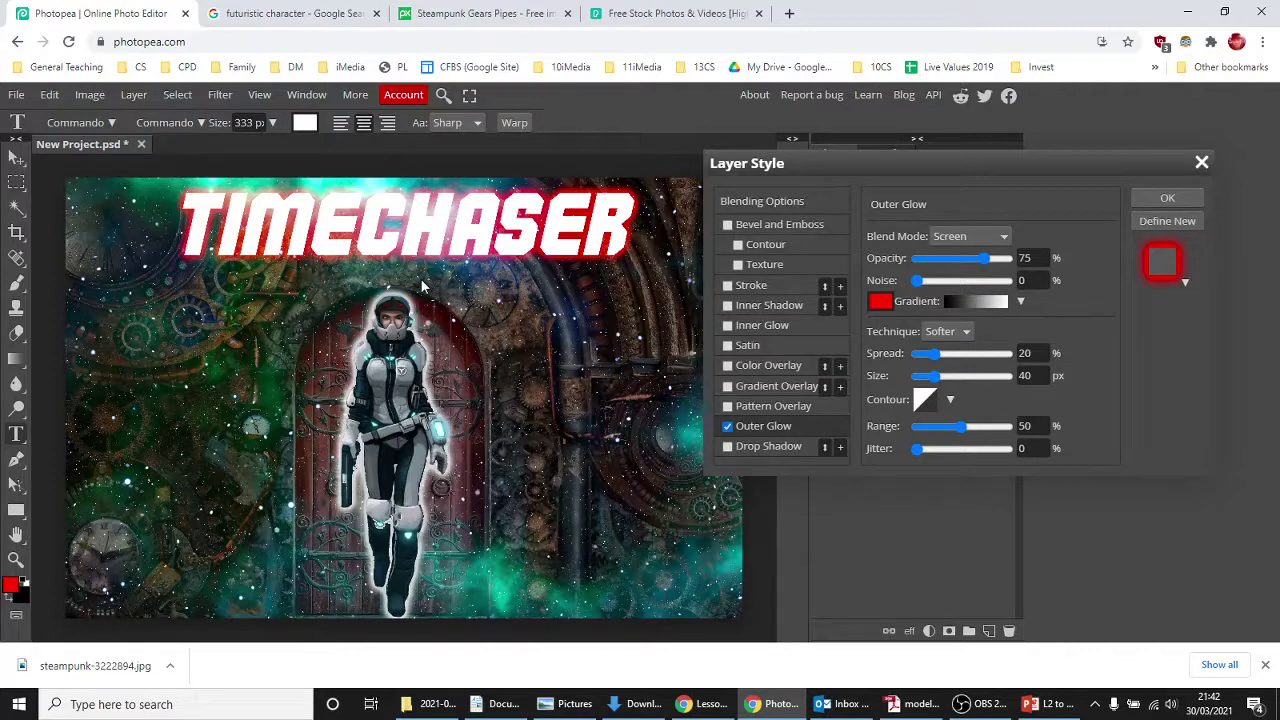
Step: Replace the outer glow with a drop shadow (Multiply, 57% opacity, 27 px distance, 13 px size)
{"action": "left_click", "coordinate": [727, 427]}
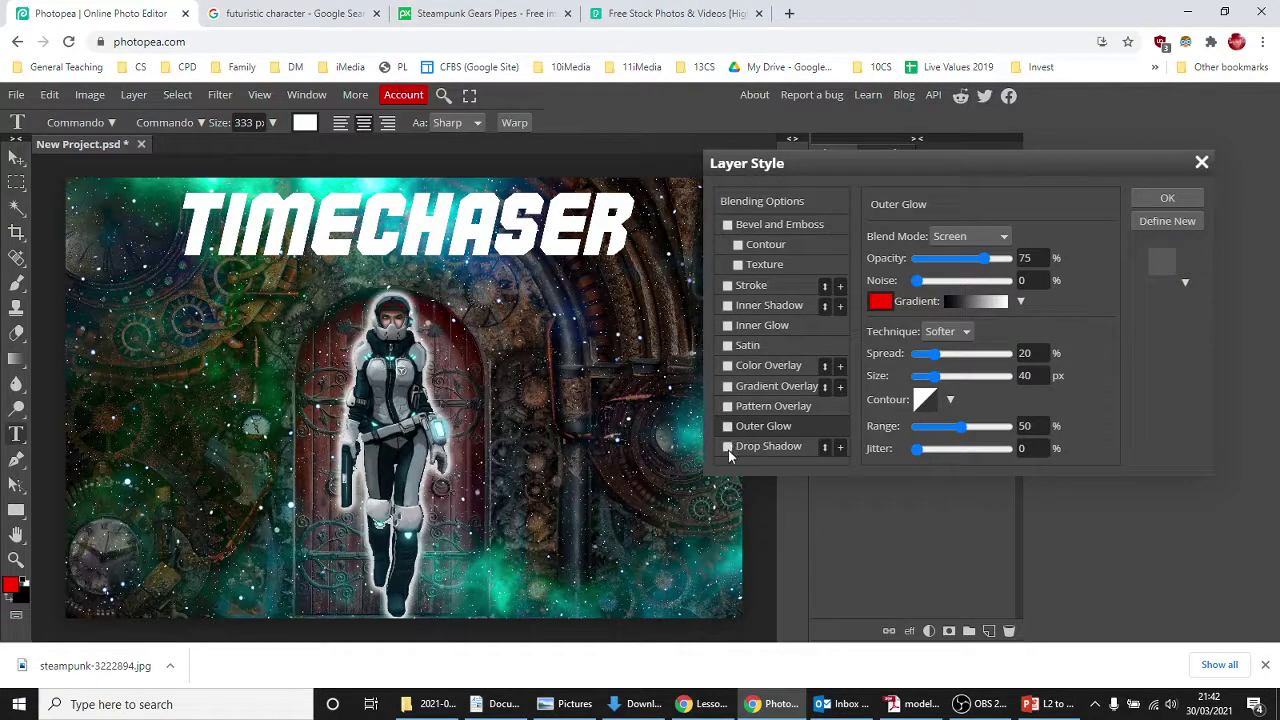
{"action": "left_click", "coordinate": [728, 448]}
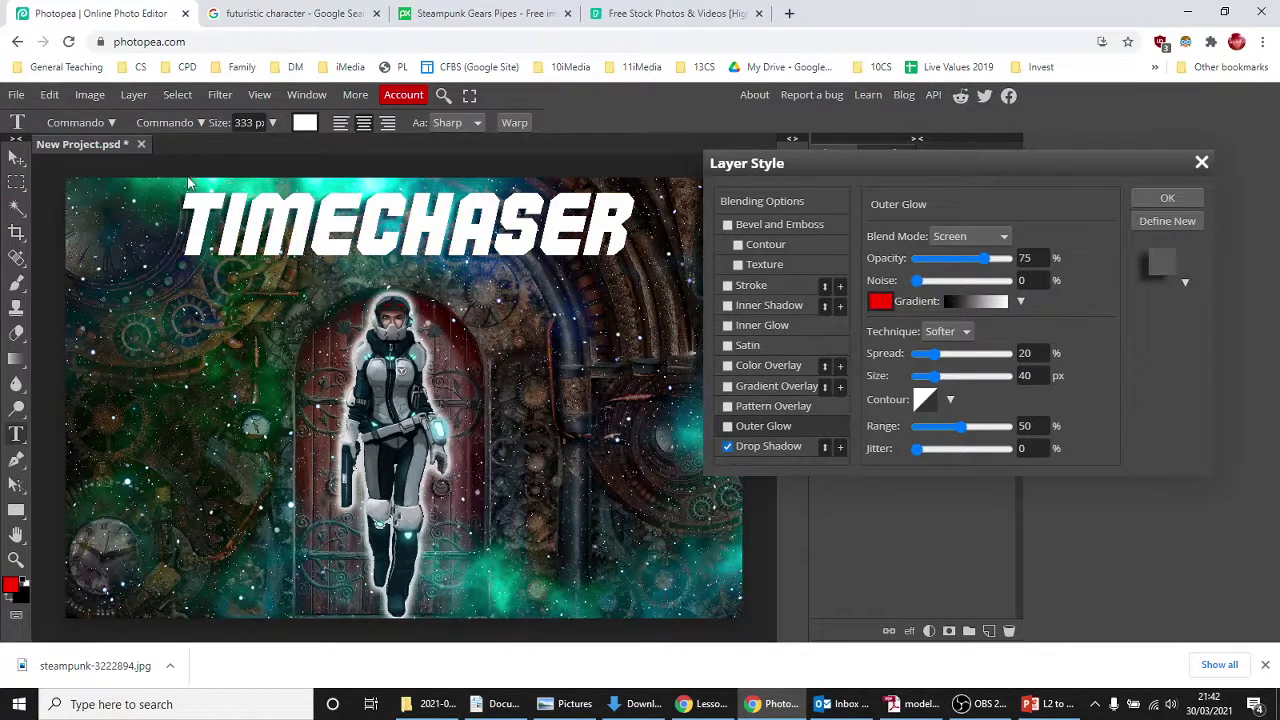
{"action": "left_click", "coordinate": [728, 448]}
{"action": "left_click", "coordinate": [728, 448]}
{"action": "left_click", "coordinate": [950, 400]}
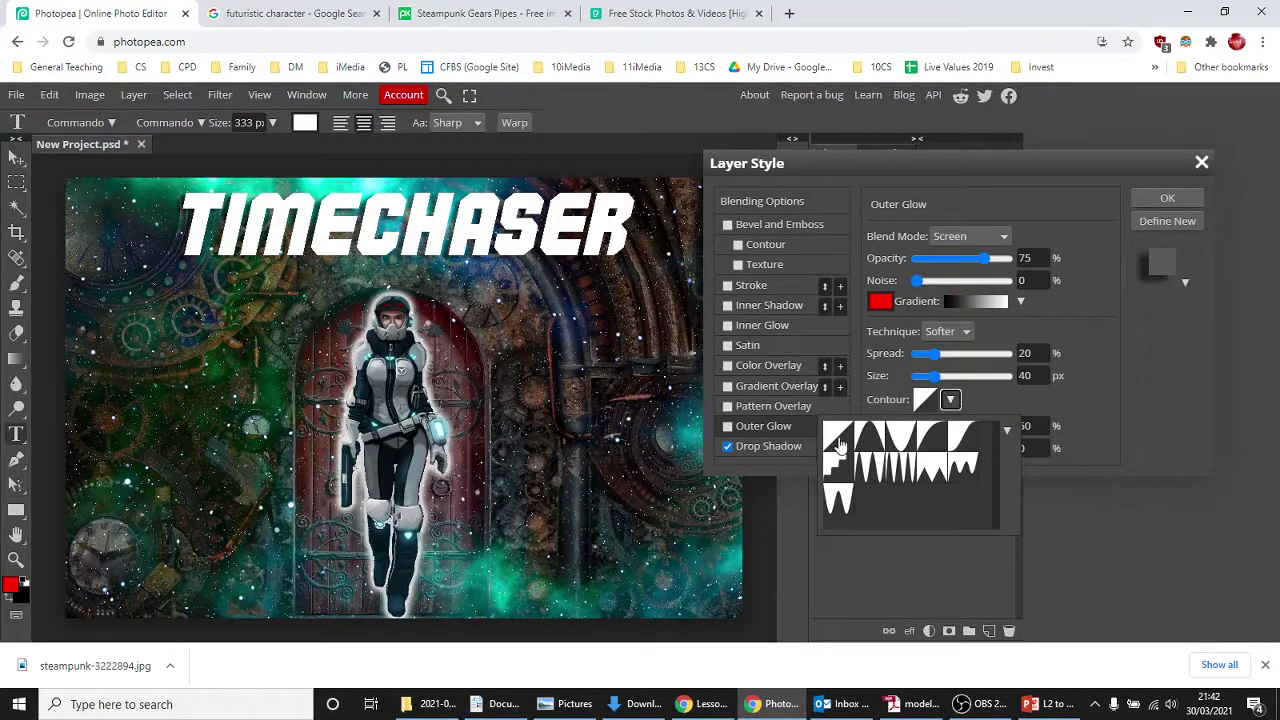
{"action": "left_click", "coordinate": [1058, 396]}
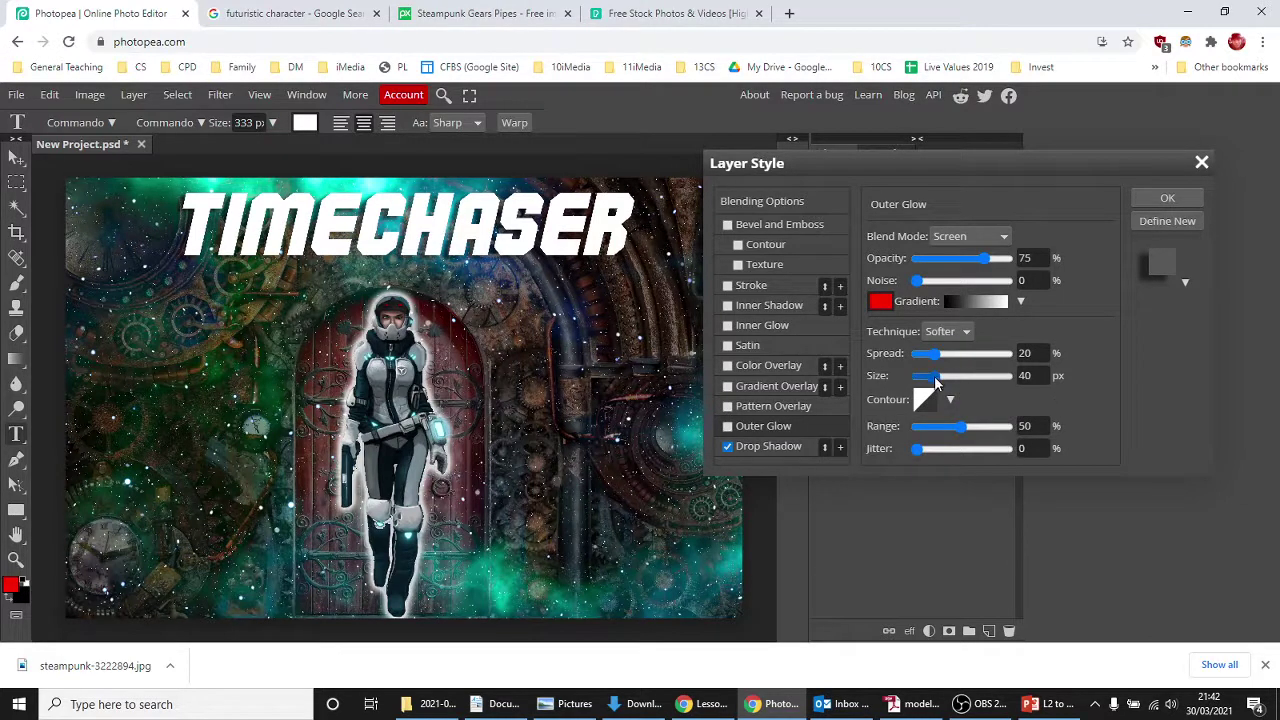
{"action": "mouse_move", "coordinate": [935, 383]}
{"action": "left_mouse_down"}
{"action": "mouse_move", "coordinate": [988, 383]}
{"action": "mouse_move", "coordinate": [921, 383]}
{"action": "mouse_move", "coordinate": [951, 380]}
{"action": "left_mouse_up"}
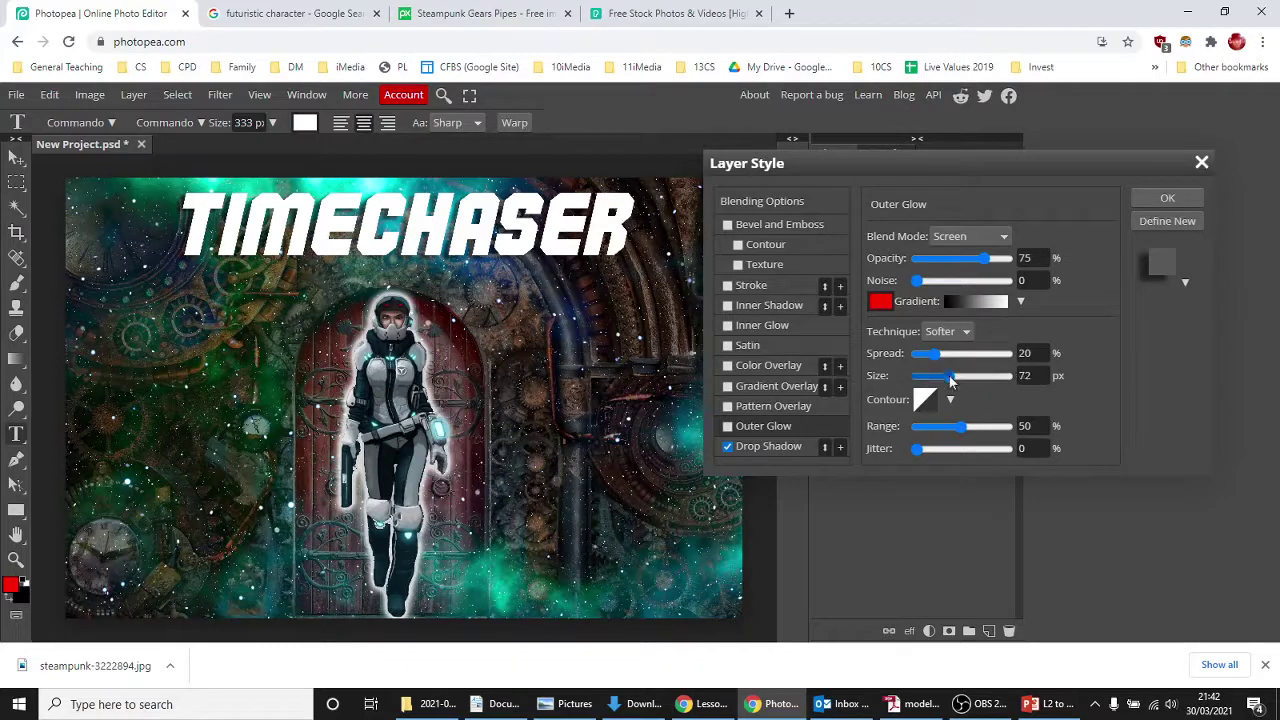
Step: Adjust the drop shadow to 87% opacity, 4° angle, 17 px distance, 25% spread, 15 px size, and apply
{"action": "left_click", "coordinate": [777, 447]}
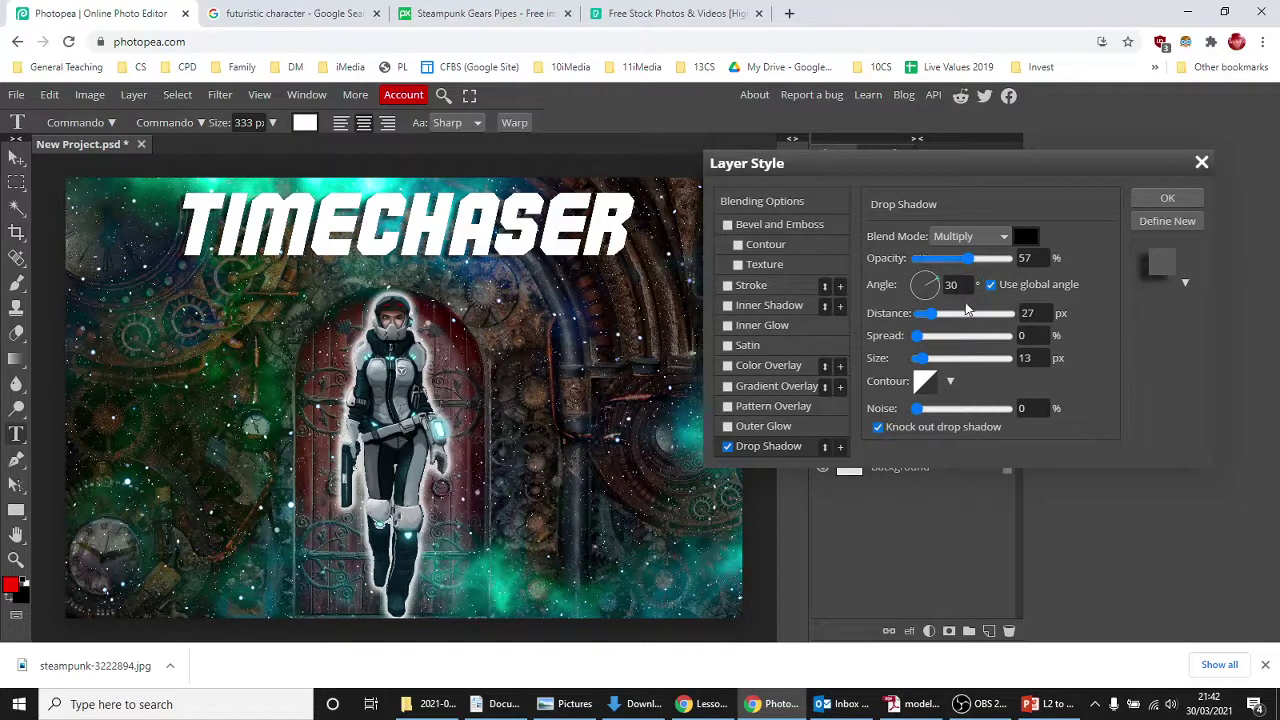
{"action": "left_click_drag", "start_coordinate": [970, 262], "coordinate": [940, 296]}
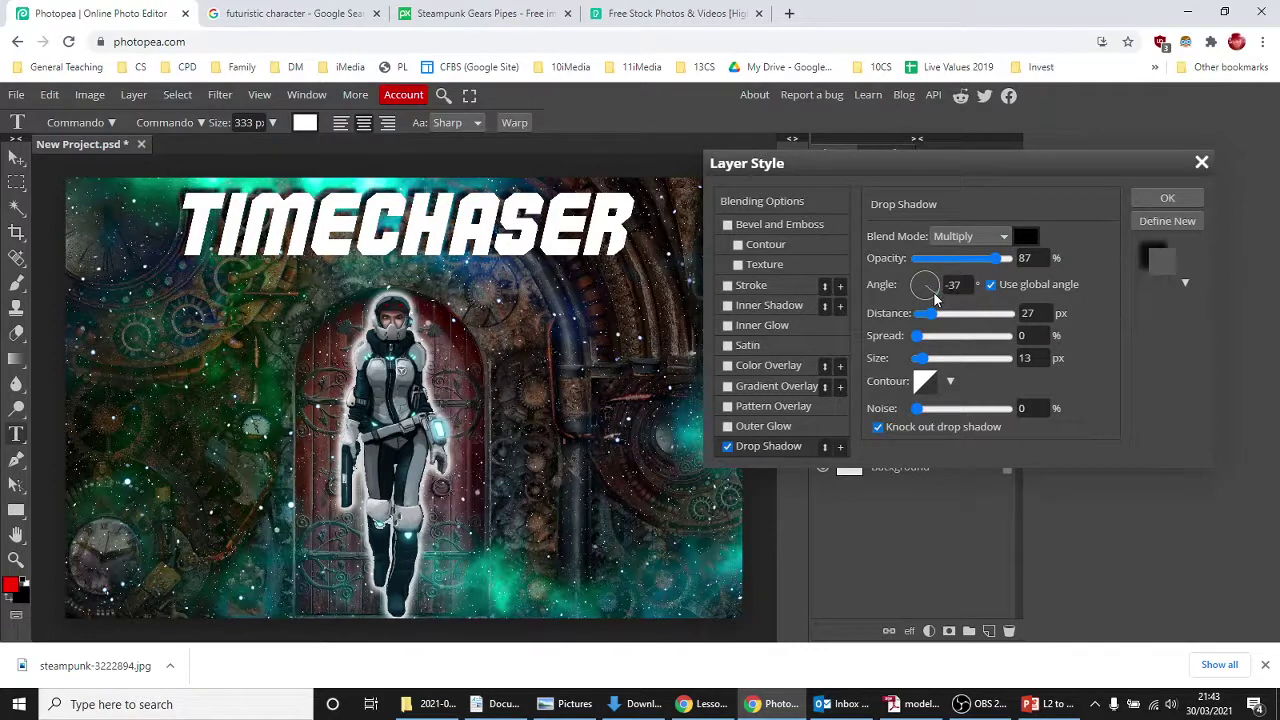
{"action": "mouse_move", "coordinate": [935, 298]}
{"action": "left_mouse_down"}
{"action": "mouse_move", "coordinate": [868, 288]}
{"action": "mouse_move", "coordinate": [912, 302]}
{"action": "mouse_move", "coordinate": [893, 291]}
{"action": "mouse_move", "coordinate": [922, 277]}
{"action": "mouse_move", "coordinate": [890, 289]}
{"action": "mouse_move", "coordinate": [968, 316]}
{"action": "mouse_move", "coordinate": [926, 316]}
{"action": "mouse_move", "coordinate": [920, 274]}
{"action": "mouse_move", "coordinate": [946, 284]}
{"action": "left_mouse_up"}
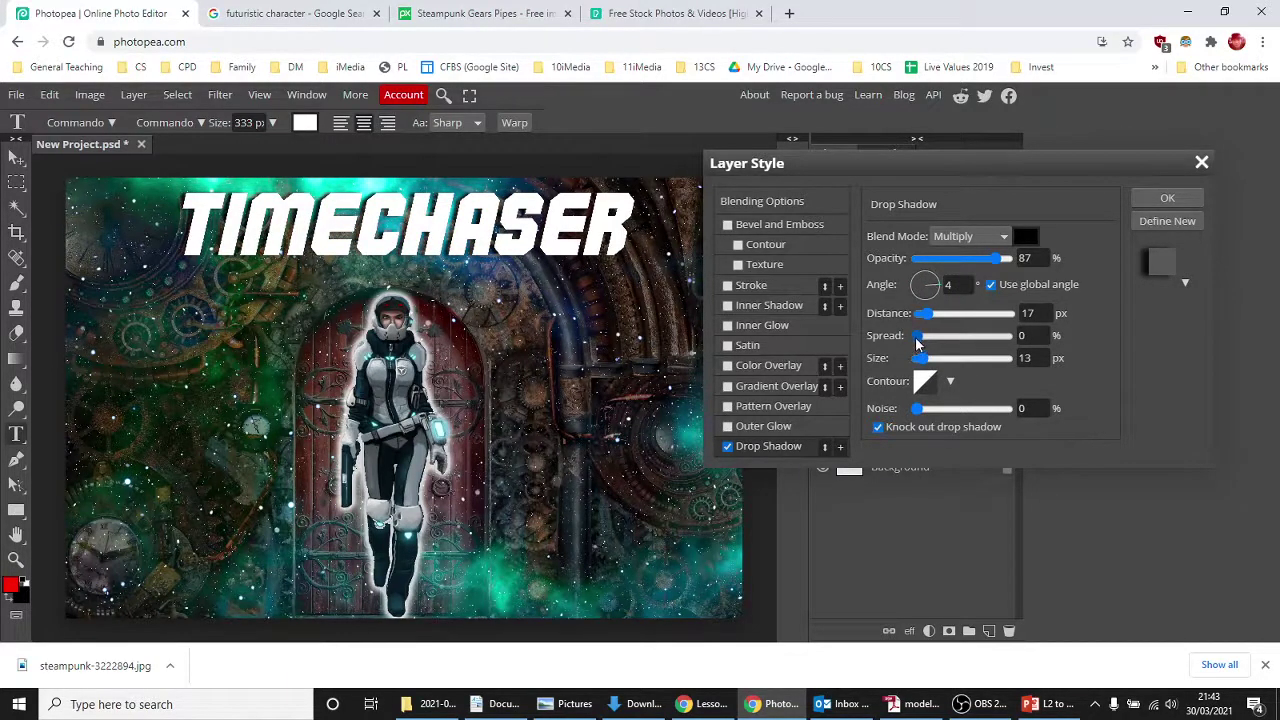
{"action": "left_click_drag", "start_coordinate": [915, 337], "coordinate": [921, 364]}
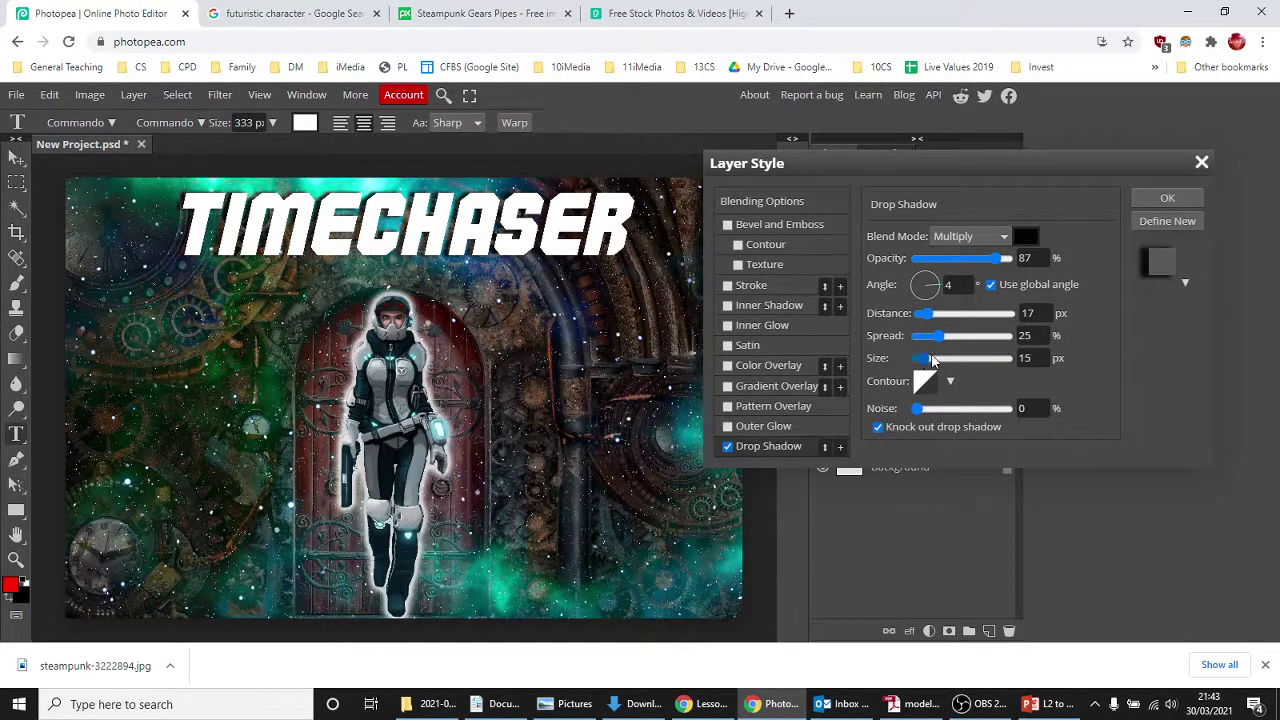
{"action": "left_click", "coordinate": [1167, 200]}
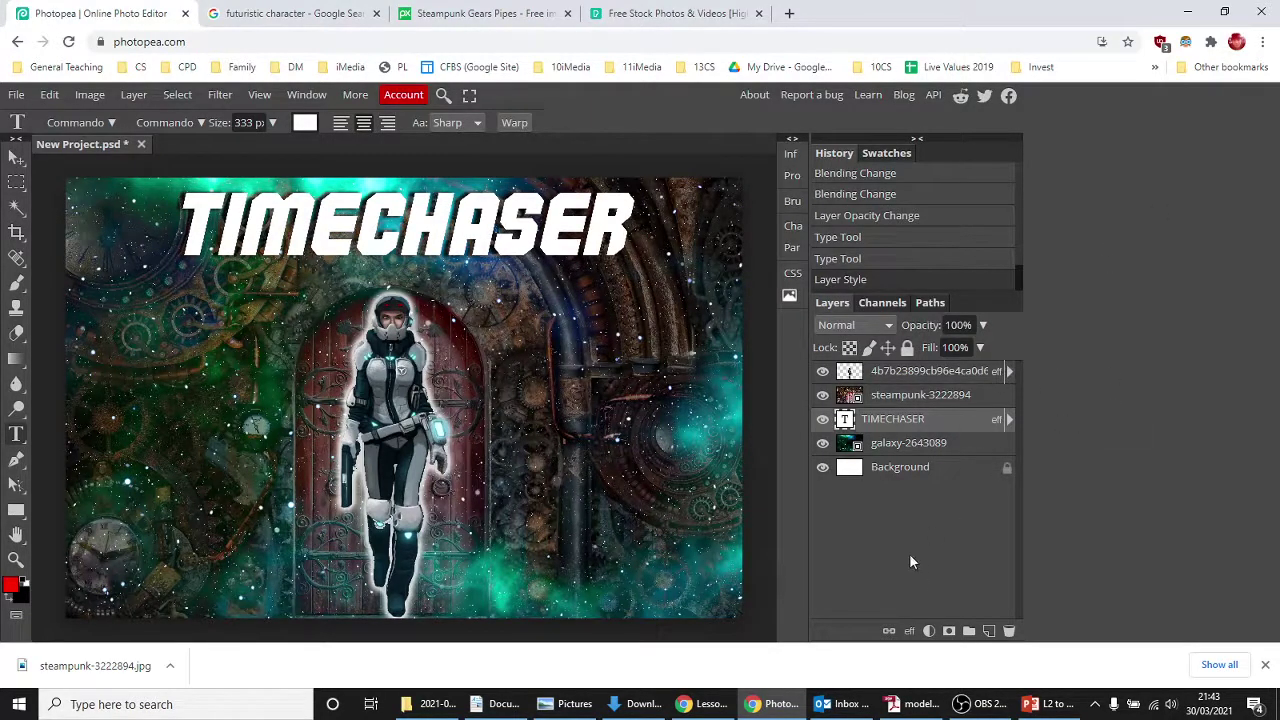
Step: Toggle the title's drop shadow effect off and on to compare it
{"action": "left_click", "coordinate": [1009, 419]}
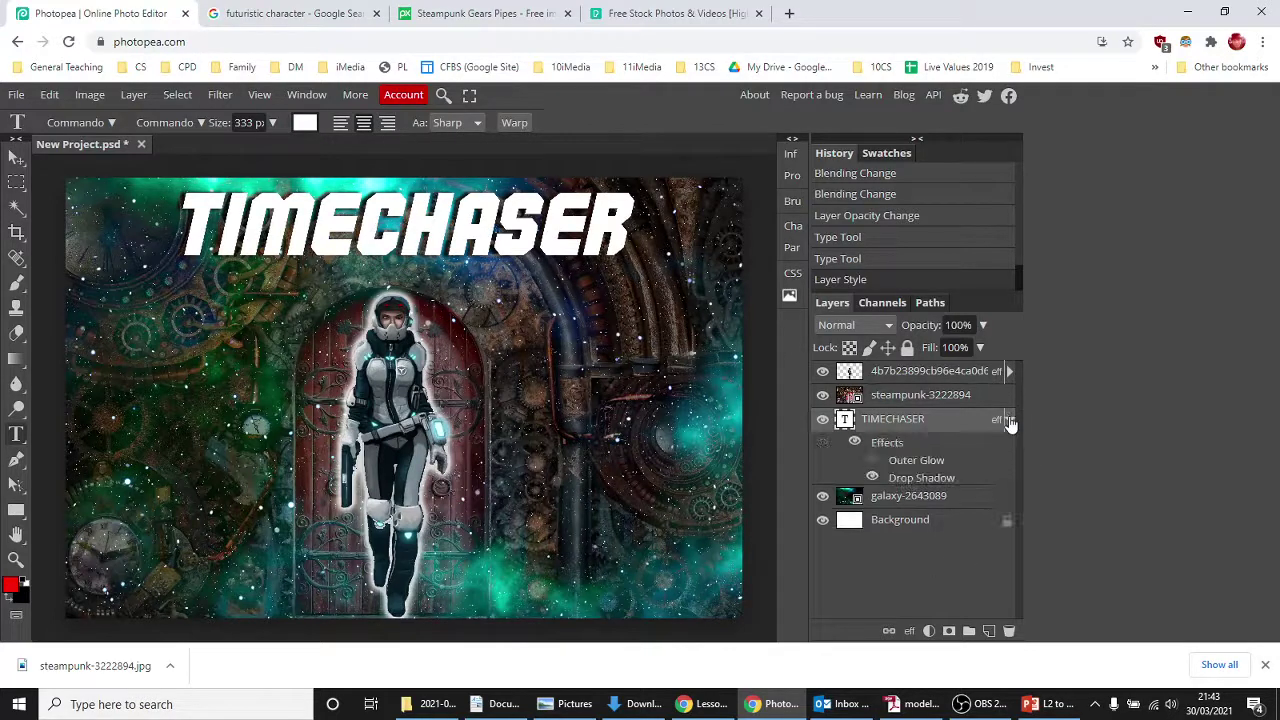
{"action": "left_click", "coordinate": [857, 443]}
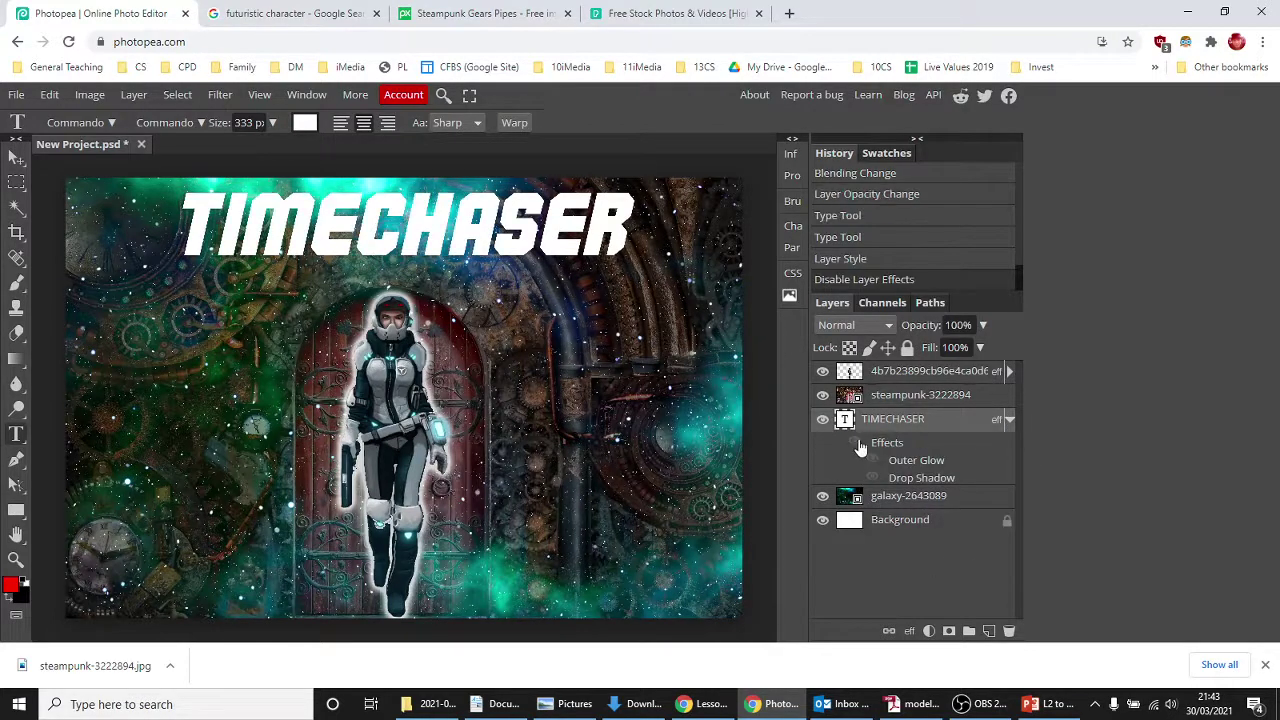
{"action": "left_click", "coordinate": [1011, 422]}
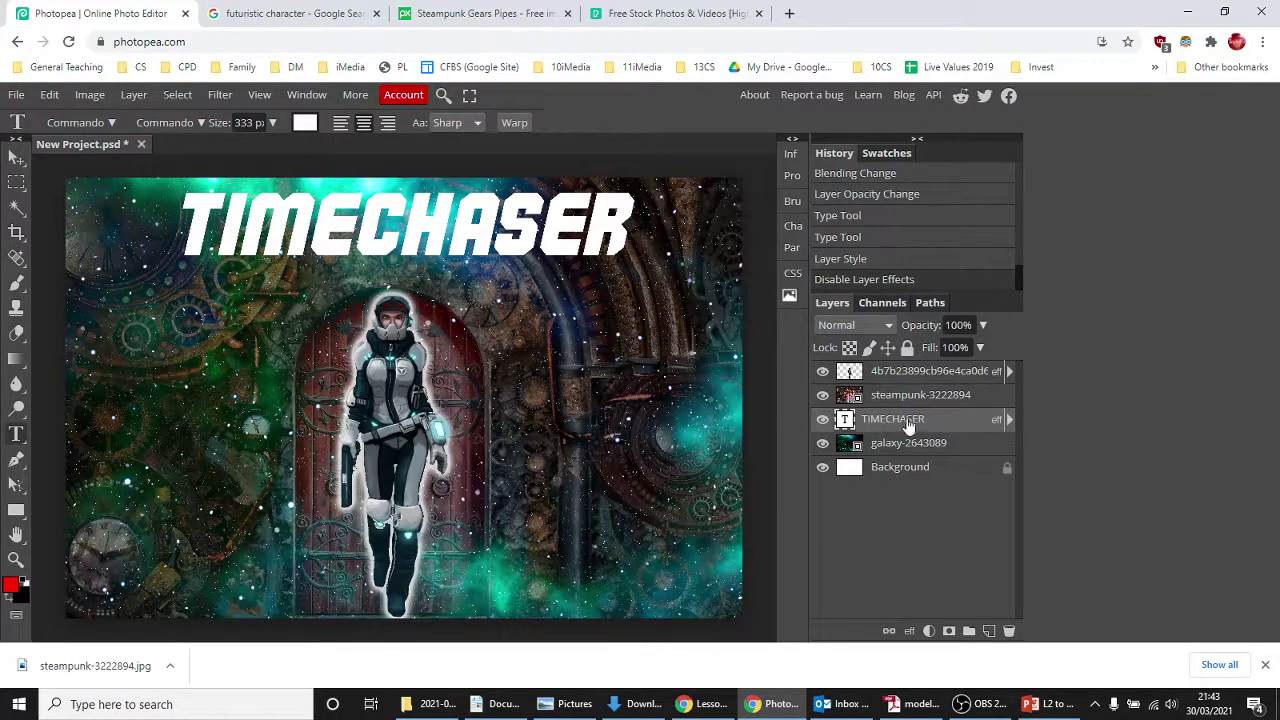
{"action": "left_click", "coordinate": [1010, 421]}
{"action": "left_click", "coordinate": [1011, 421]}
Step: Duplicate the TIMECHASER layer and hide the copy, leaving the original visible
{"action": "right_click", "coordinate": [935, 416]}
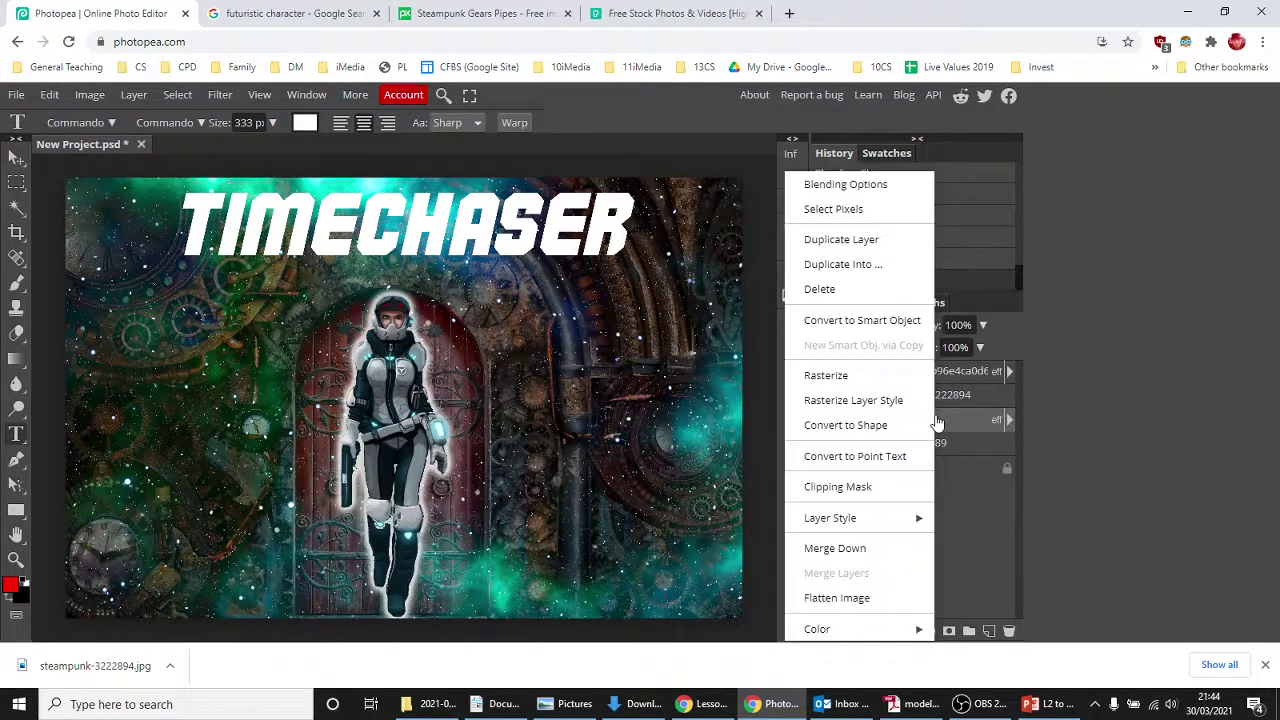
{"action": "left_click", "coordinate": [862, 240]}
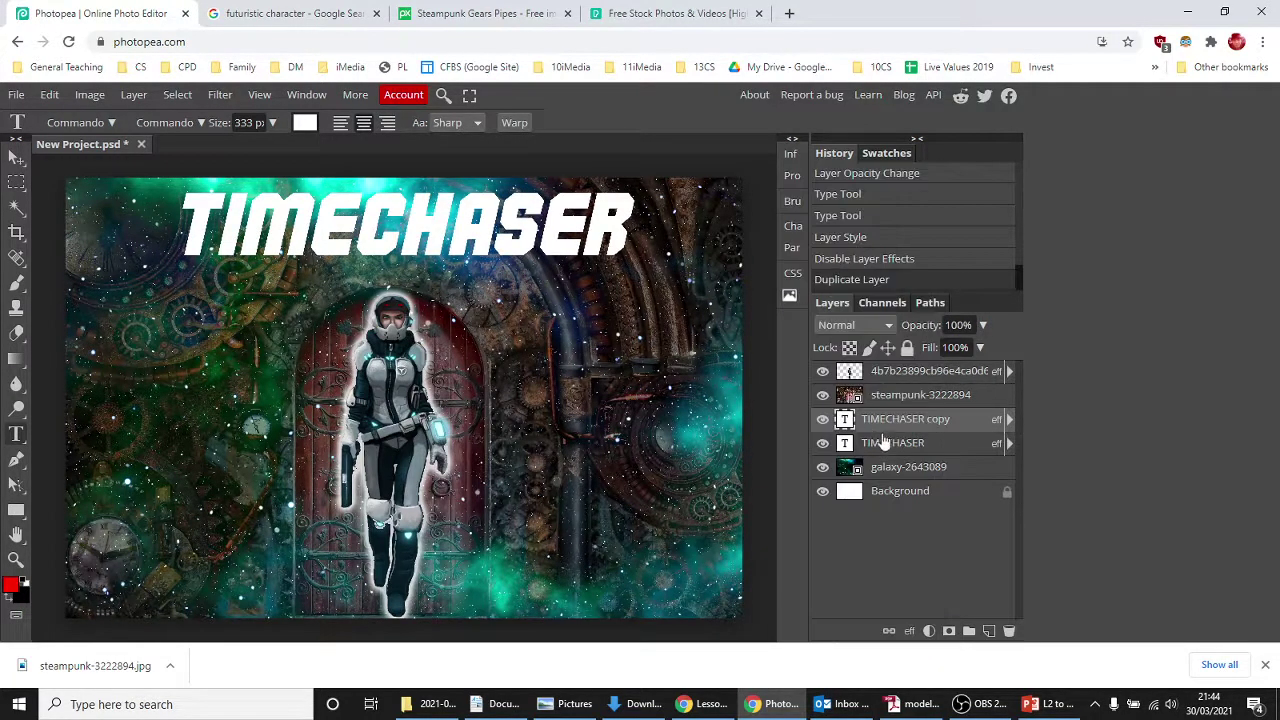
{"action": "left_click", "coordinate": [822, 419]}
{"action": "left_click", "coordinate": [821, 443]}
{"action": "left_click", "coordinate": [821, 443]}
{"action": "left_click", "coordinate": [184, 224]}
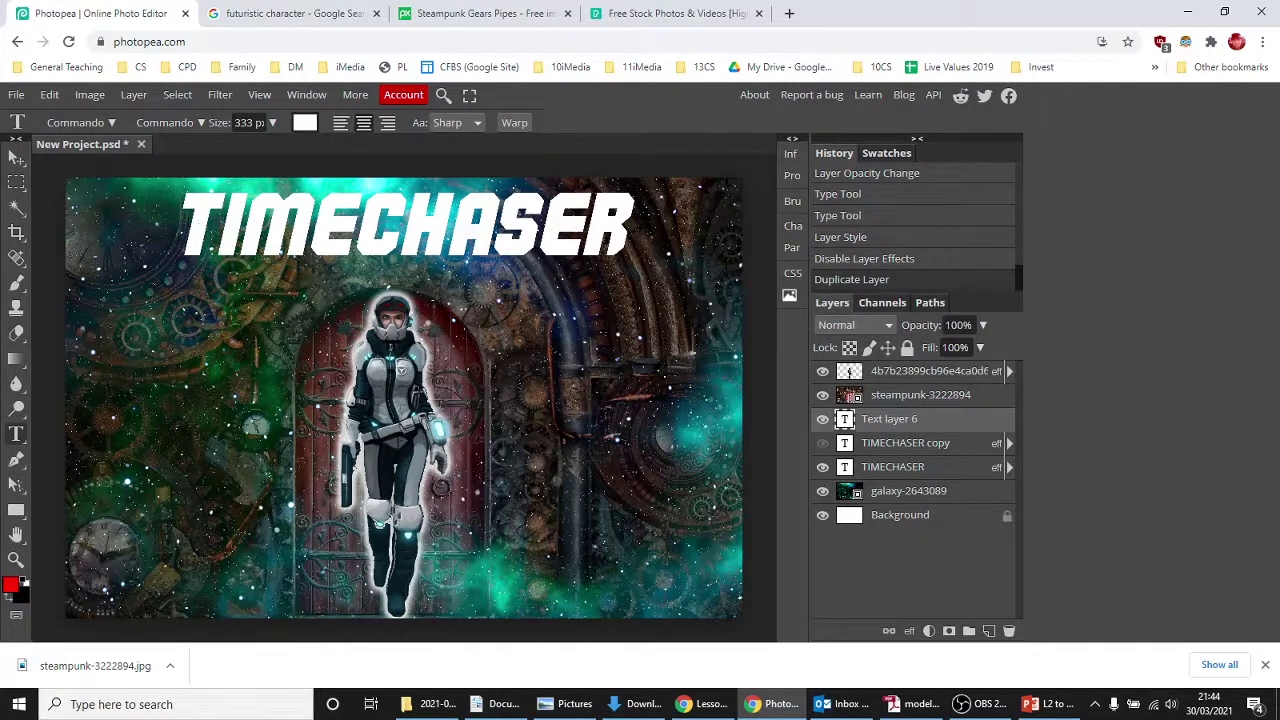
Step: Select the whole title text and set its colour to cyan 00cbff
{"action": "left_click_drag", "start_coordinate": [178, 225], "coordinate": [632, 225]}
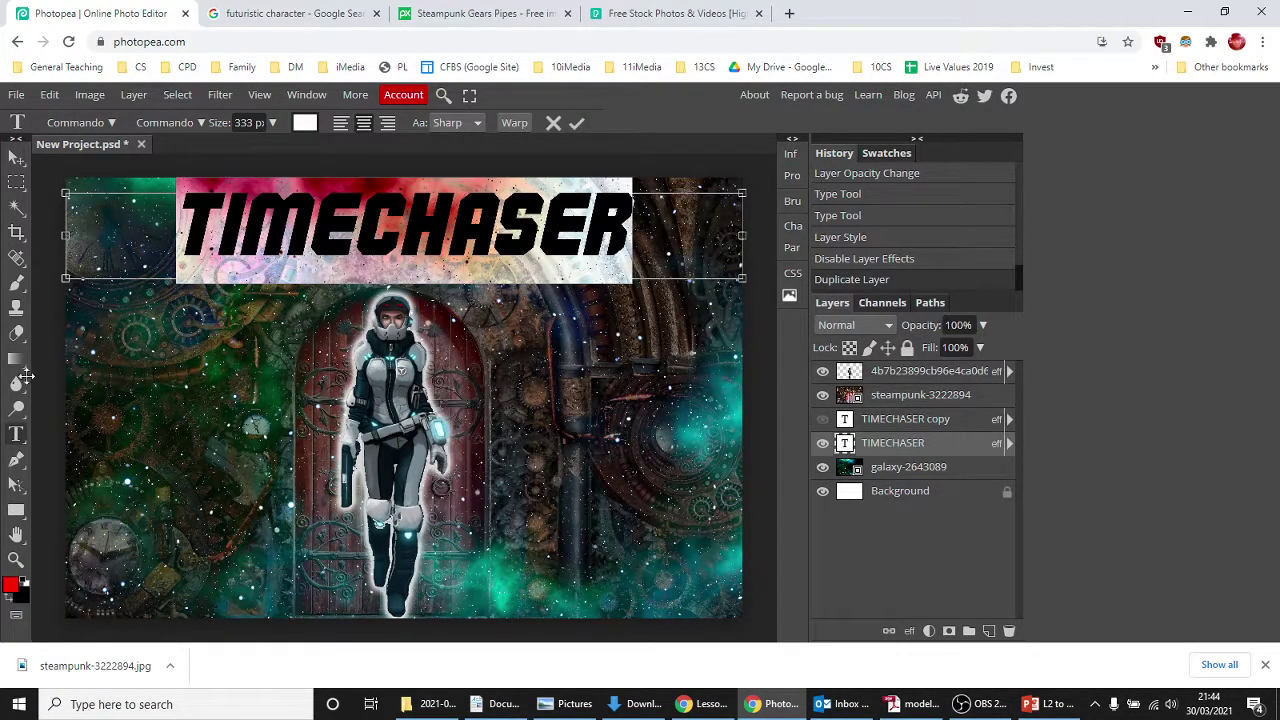
{"action": "left_click", "coordinate": [10, 585]}
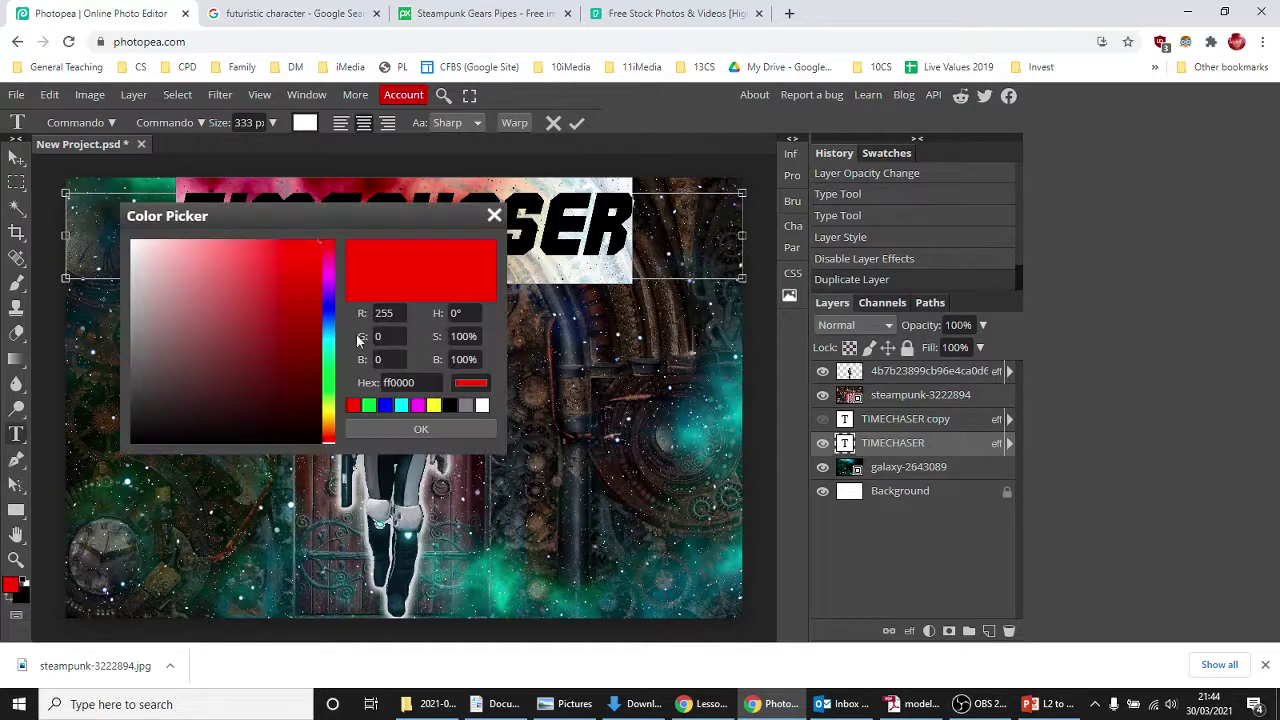
{"action": "left_click_drag", "start_coordinate": [331, 318], "coordinate": [331, 335]}
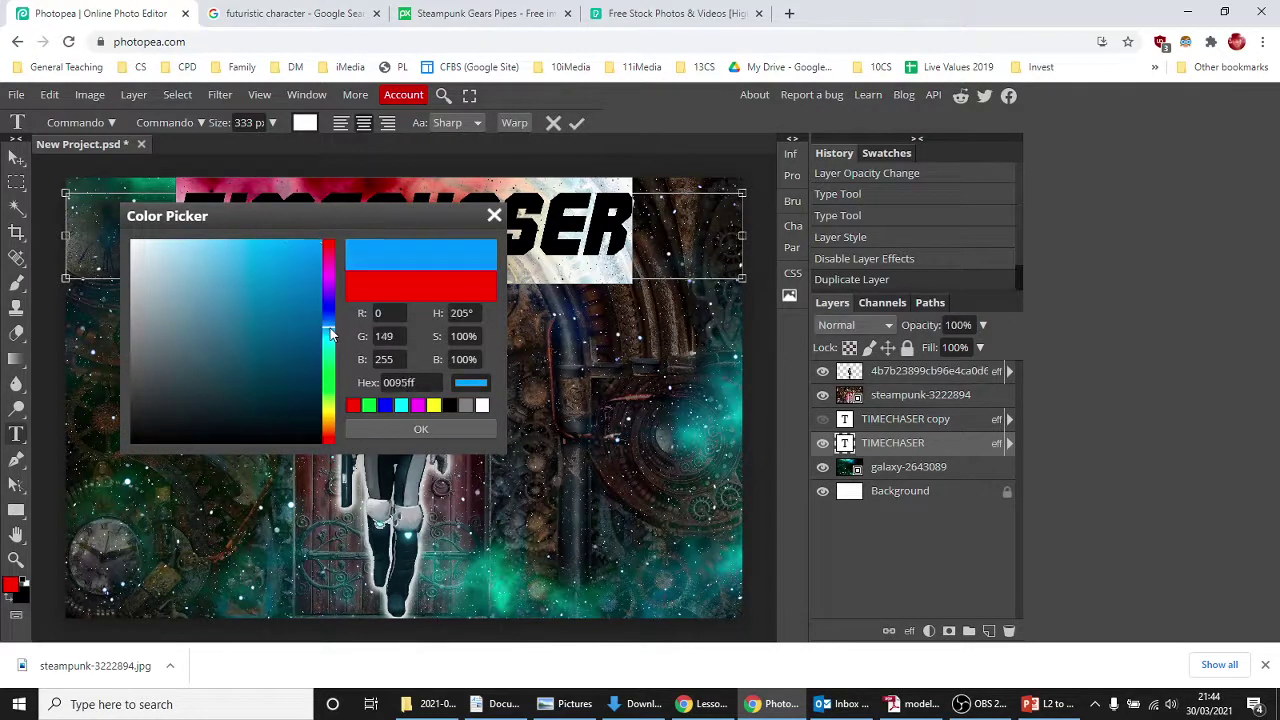
{"action": "left_click_drag", "start_coordinate": [258, 290], "coordinate": [324, 240]}
{"action": "left_click_drag", "start_coordinate": [325, 327], "coordinate": [331, 341]}
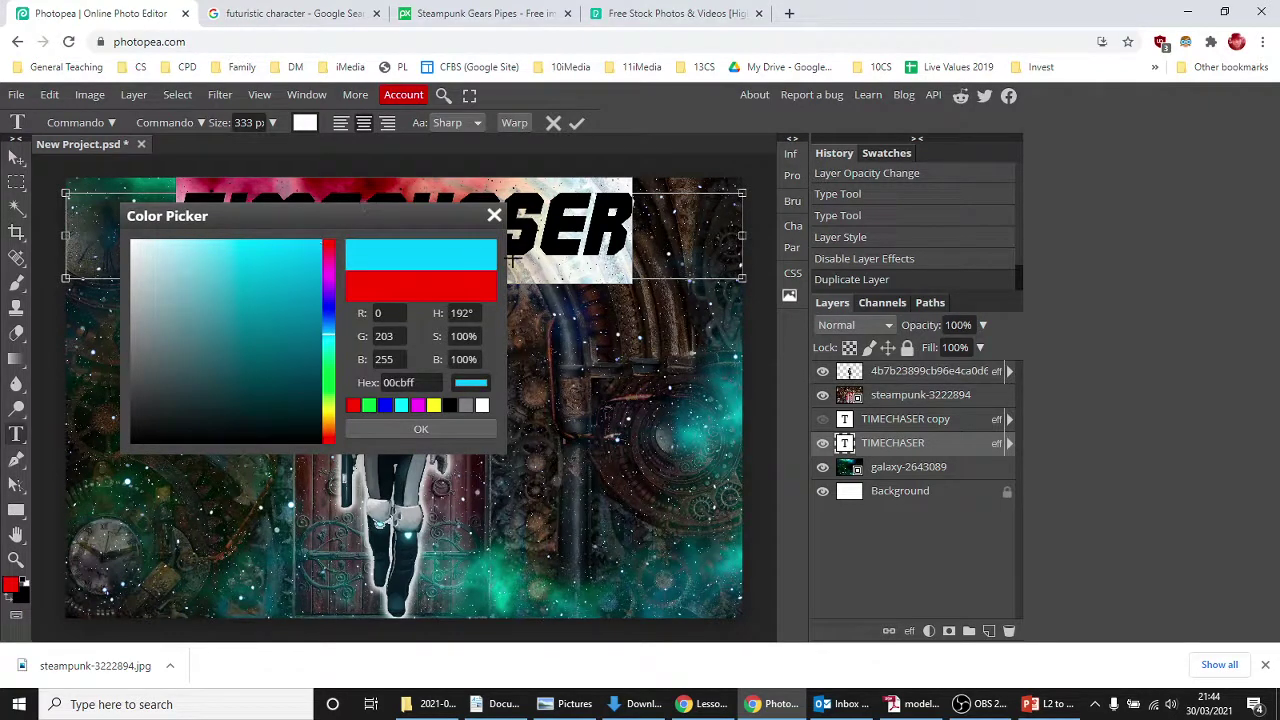
{"action": "left_click", "coordinate": [395, 430]}
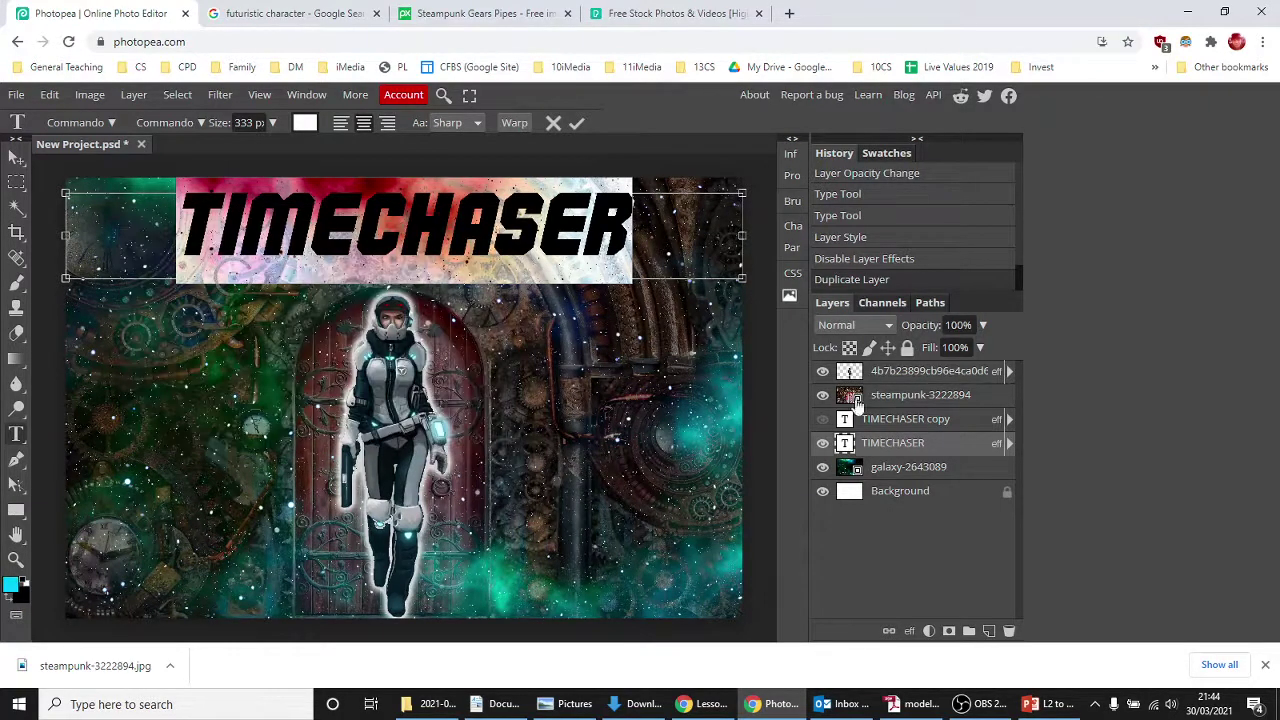
{"action": "left_click", "coordinate": [934, 420]}
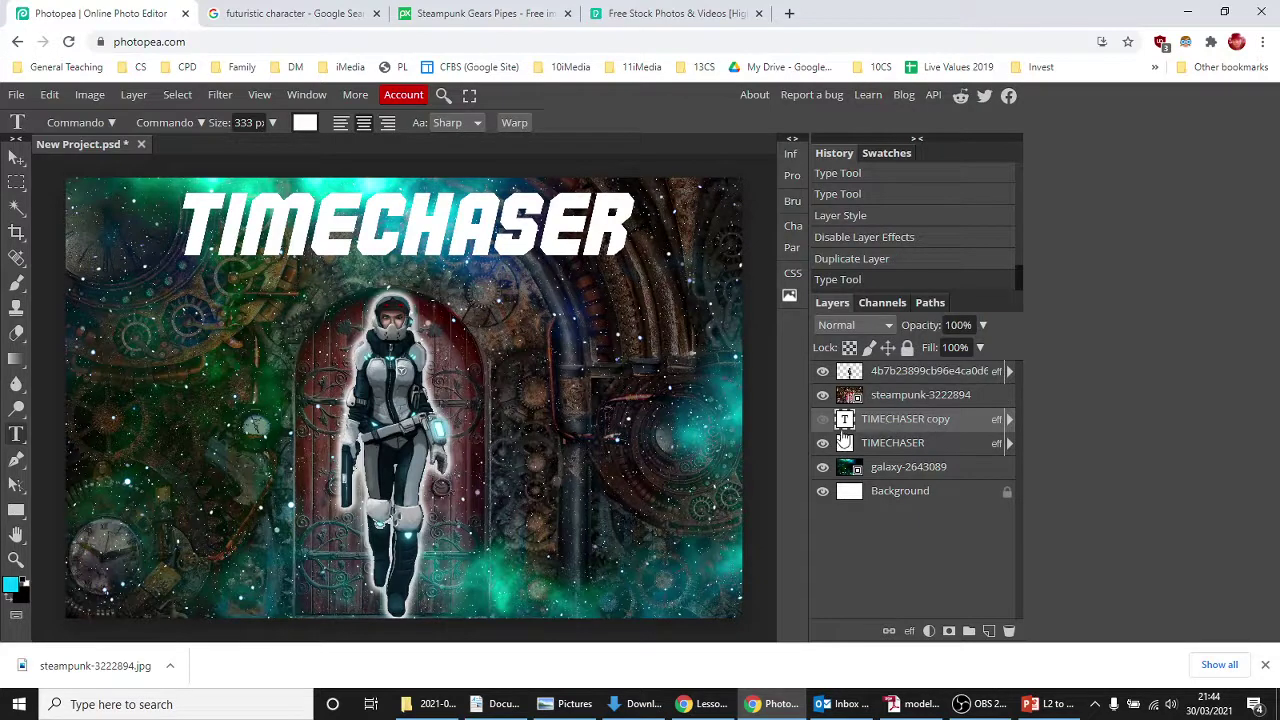
Step: Reselect the TIMECHASER layer and recheck the title's text colour
{"action": "left_click", "coordinate": [822, 443]}
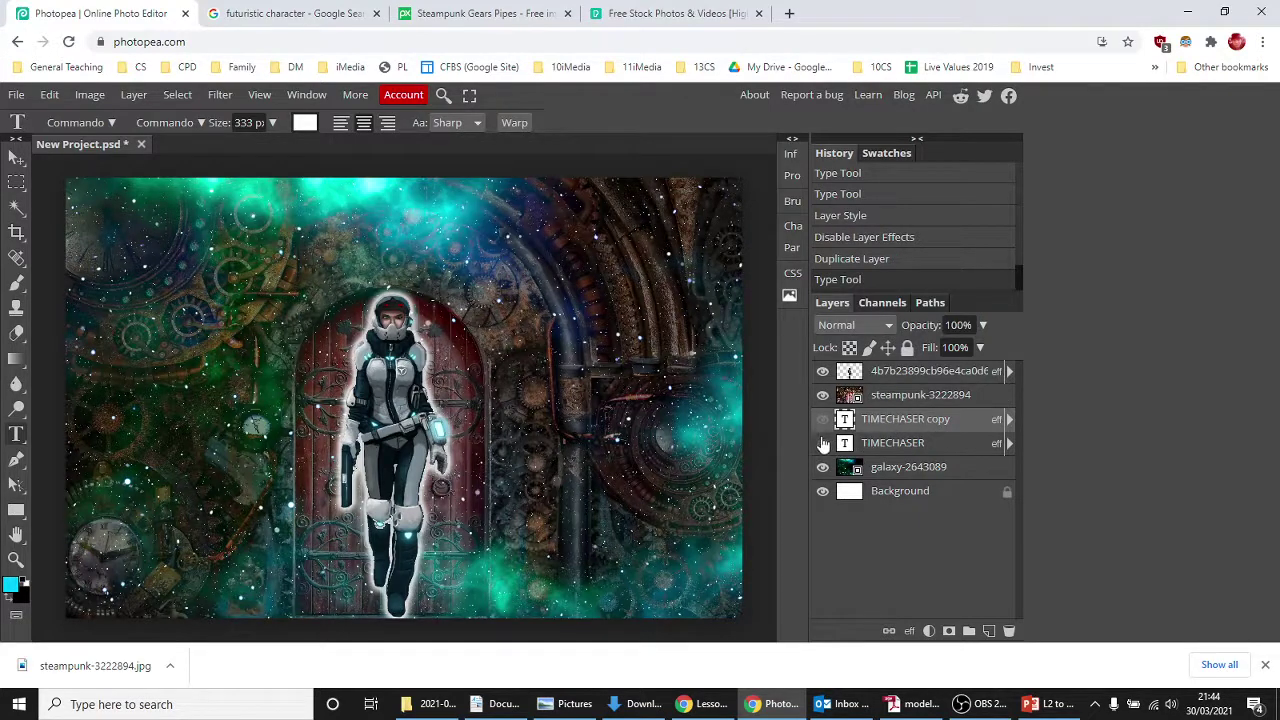
{"action": "left_click", "coordinate": [822, 443]}
{"action": "left_click", "coordinate": [860, 445]}
{"action": "left_click", "coordinate": [280, 237]}
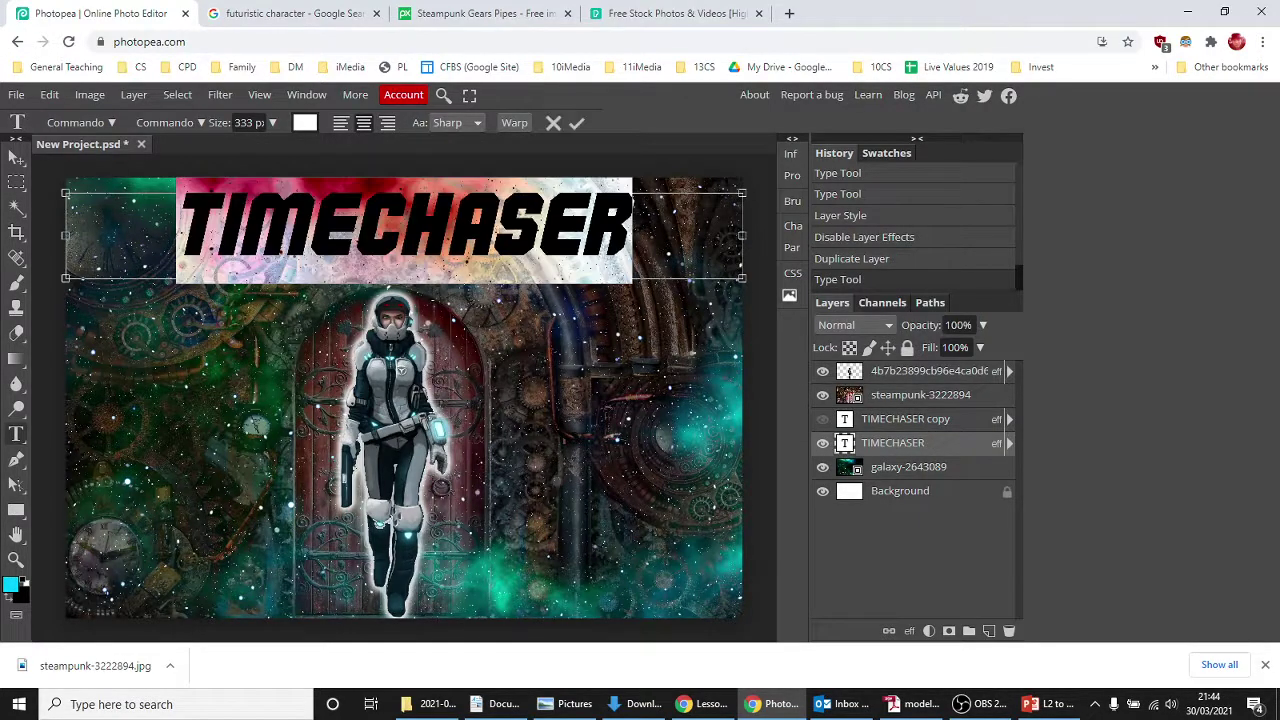
{"action": "left_click", "coordinate": [12, 585]}
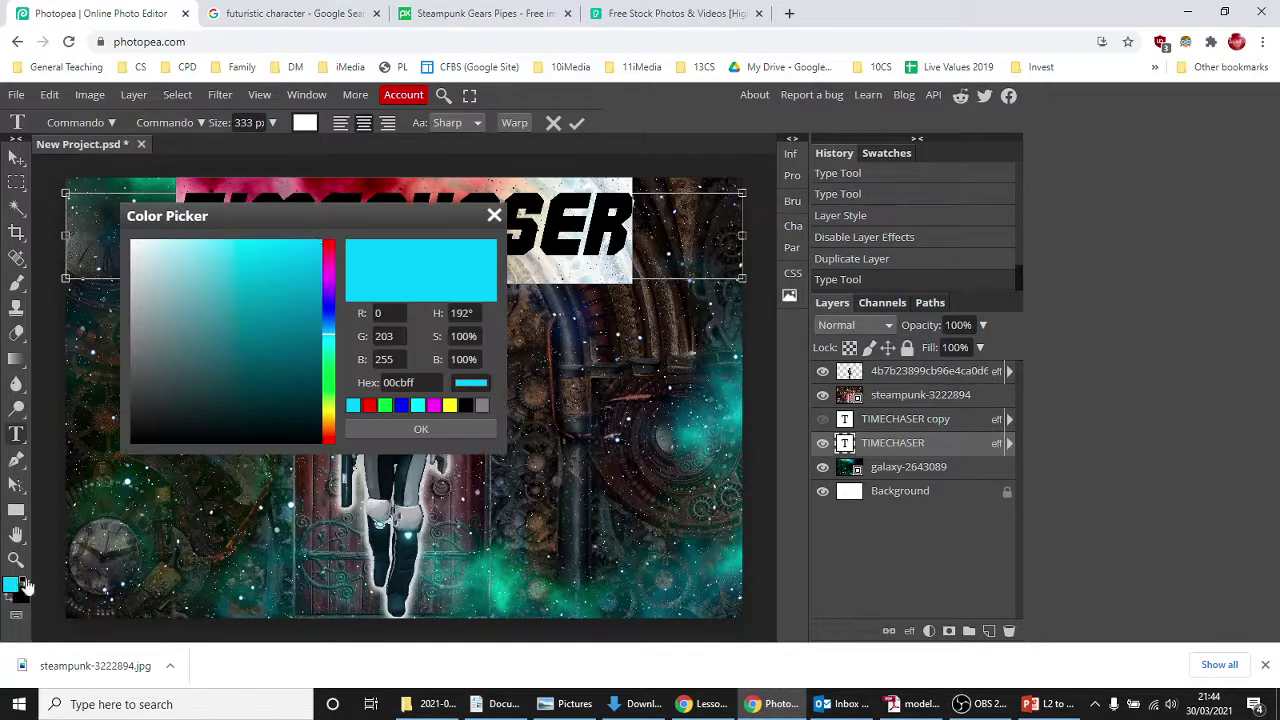
{"action": "left_click", "coordinate": [406, 430]}
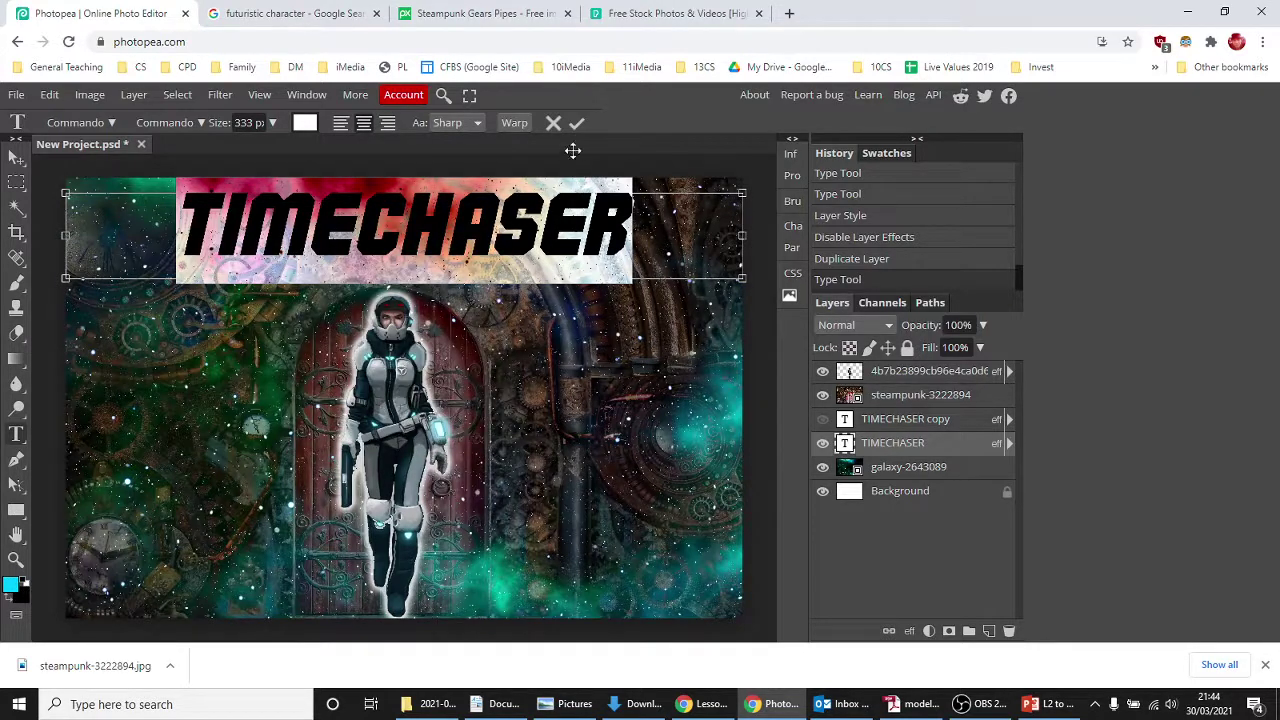
{"action": "left_click", "coordinate": [580, 125]}
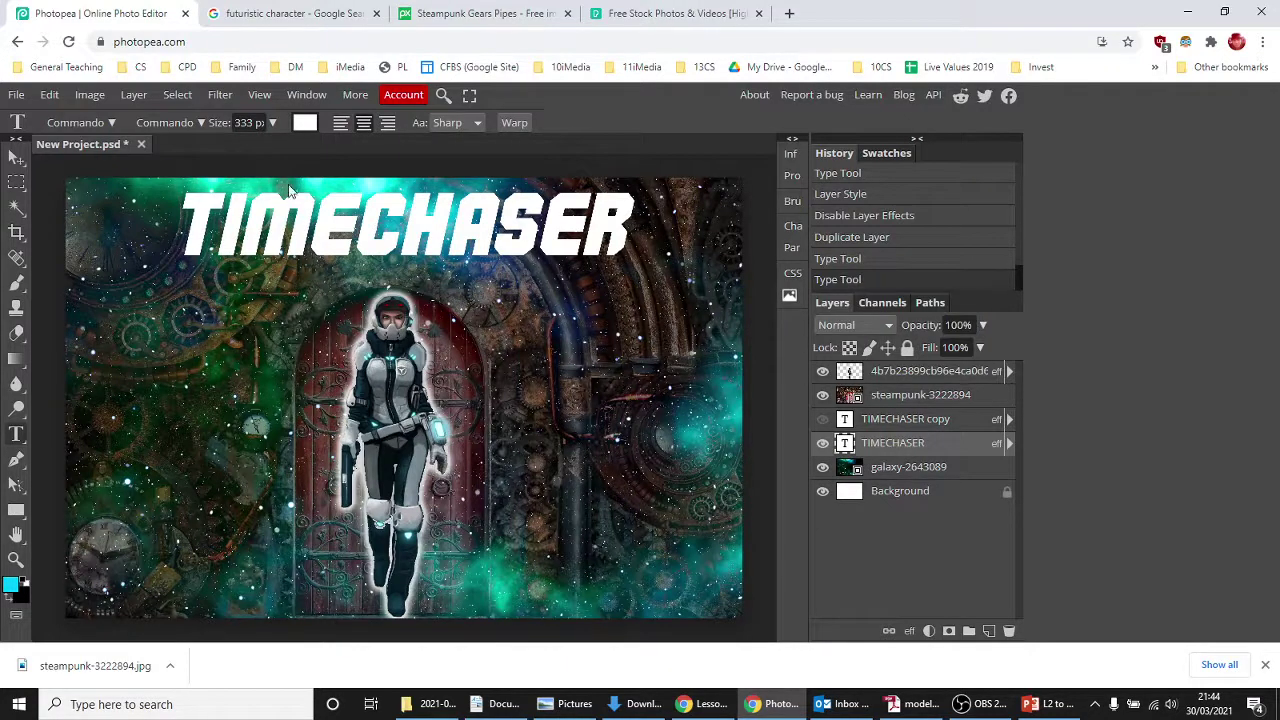
Step: Select all the title text with Ctrl+A and apply cyan 00cbff again
{"action": "left_click", "coordinate": [296, 217]}
{"action": "key", "text": "ctrl+a"}
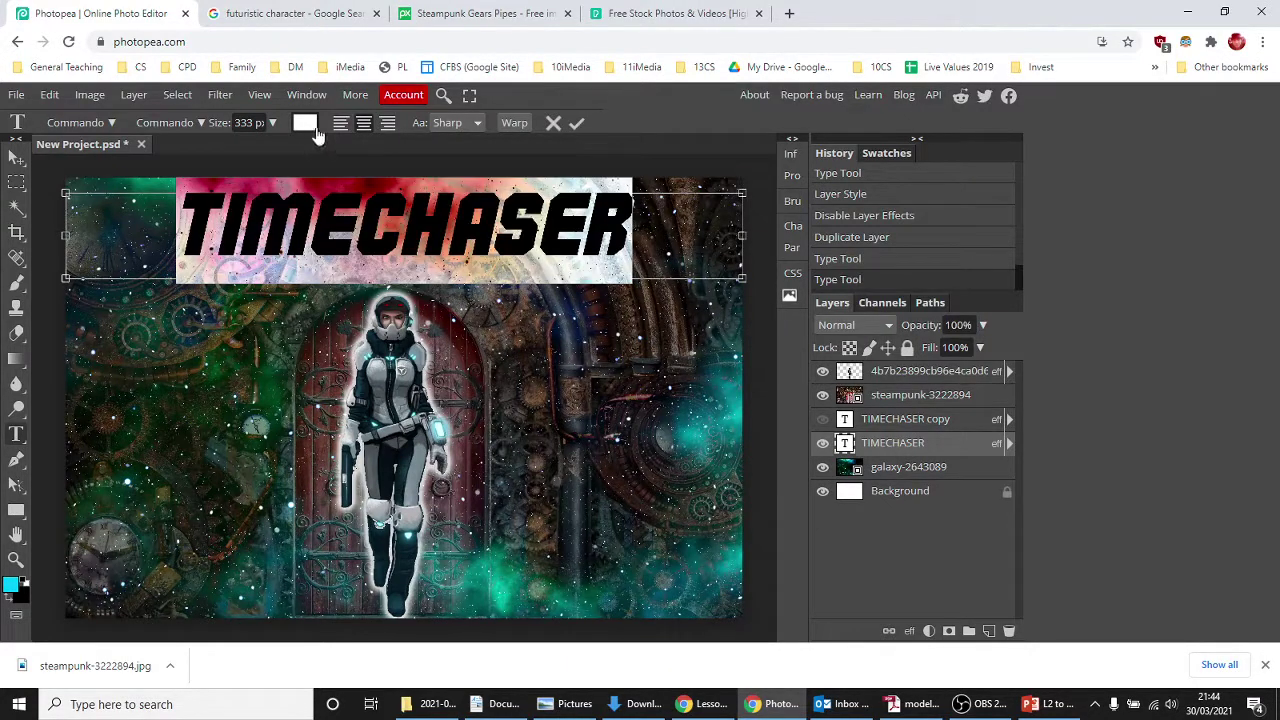
{"action": "left_click", "coordinate": [305, 122]}
{"action": "left_click_drag", "start_coordinate": [300, 247], "coordinate": [339, 243]}
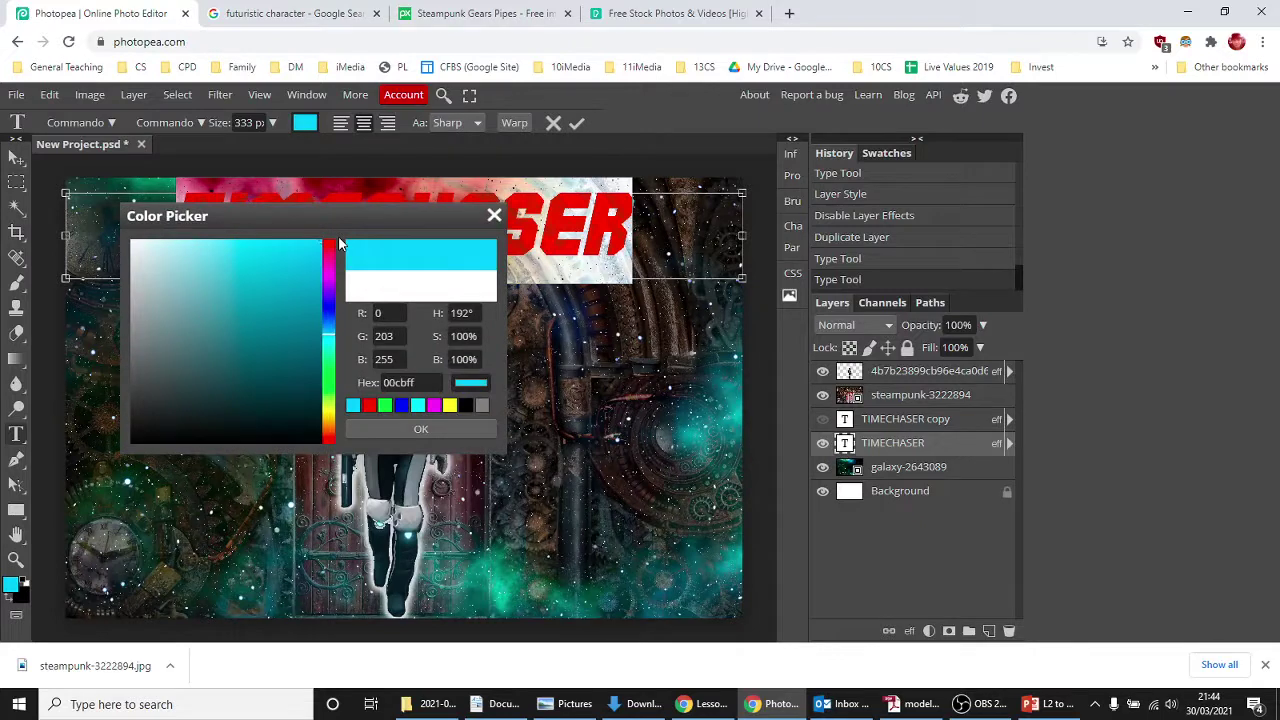
{"action": "left_click", "coordinate": [419, 432]}
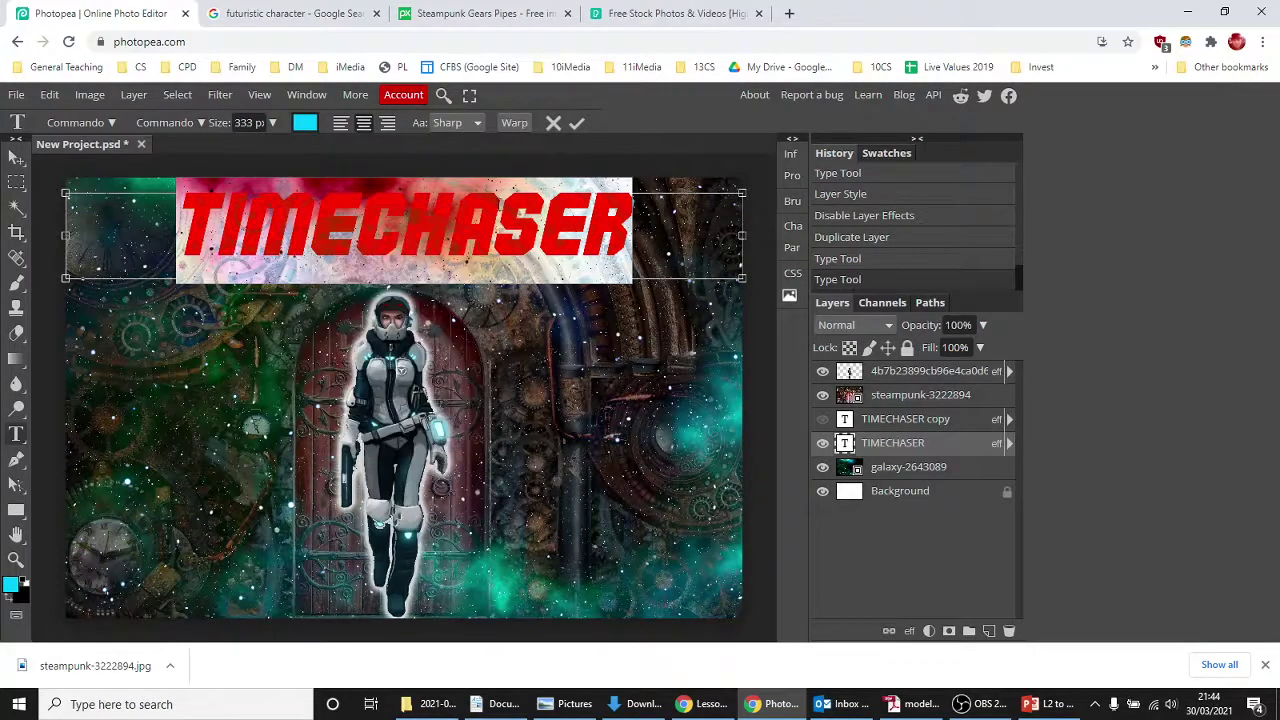
Step: Commit the cyan text and make the white TIMECHASER copy visible
{"action": "left_click", "coordinate": [577, 123]}
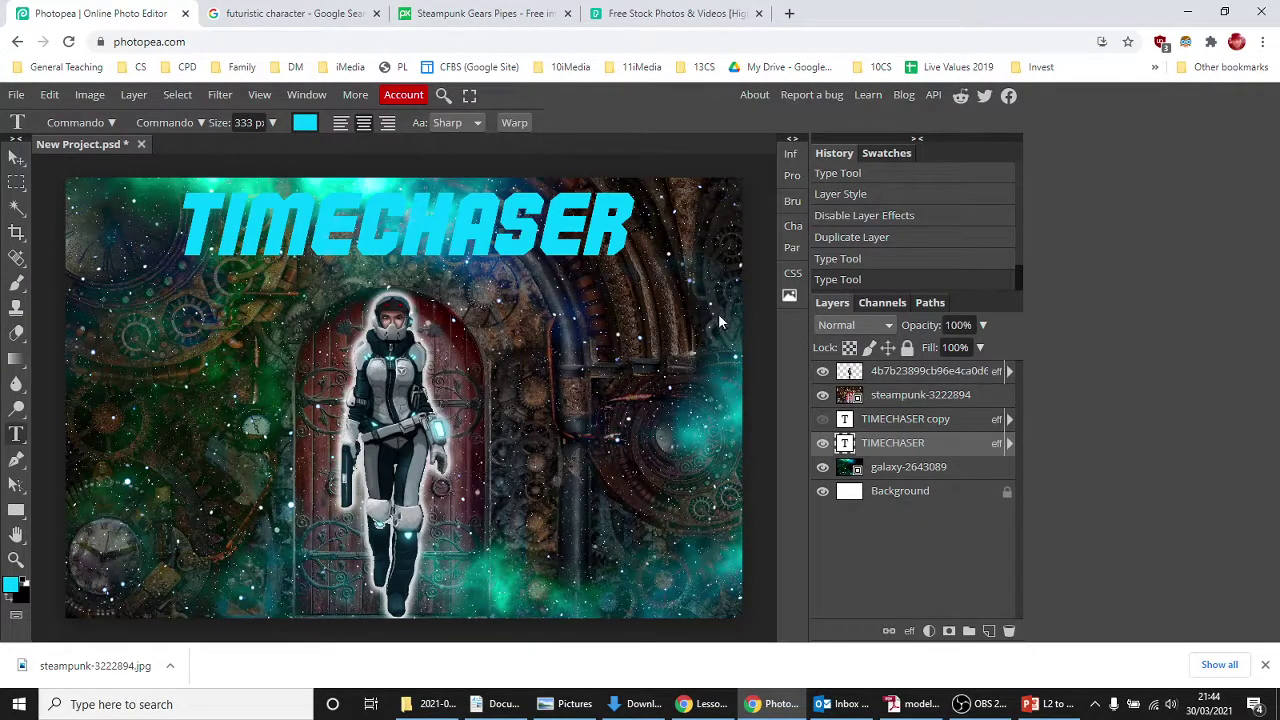
{"action": "left_click", "coordinate": [822, 420]}
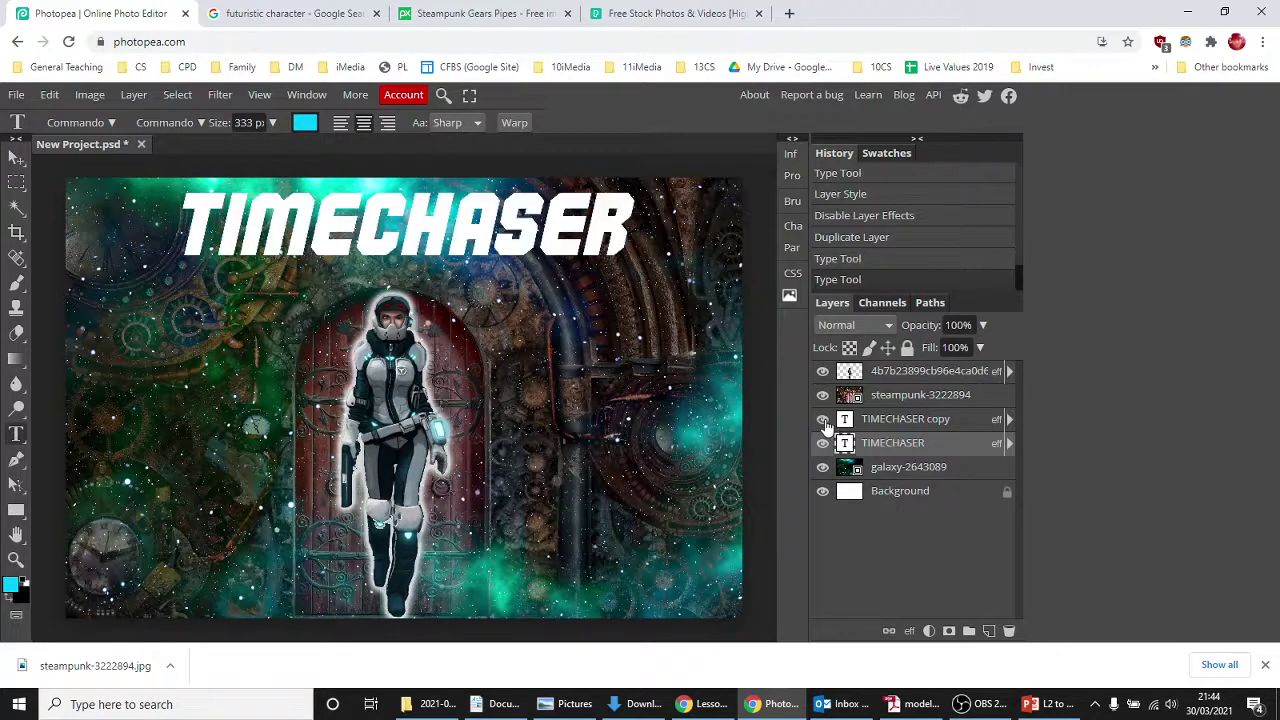
{"action": "left_click", "coordinate": [905, 420]}
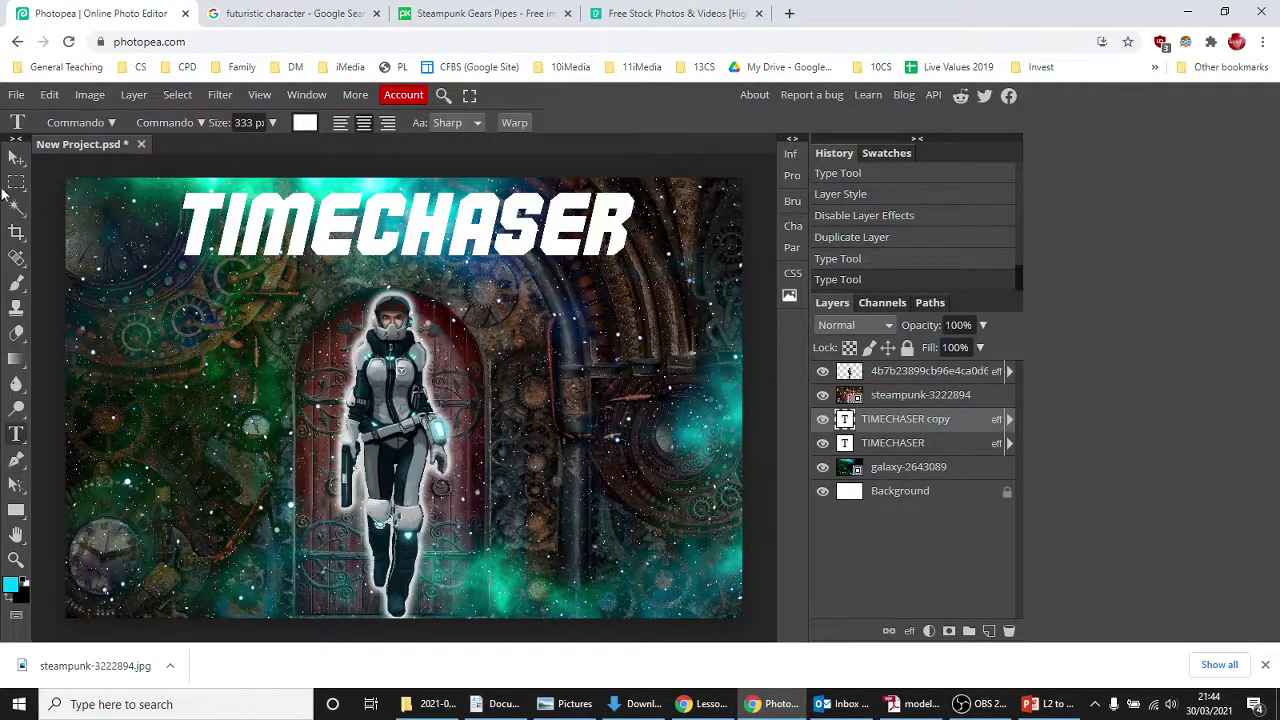
Step: Nudge the cyan TIMECHASER layer right three times and down once with the Move tool
{"action": "left_click", "coordinate": [16, 158]}
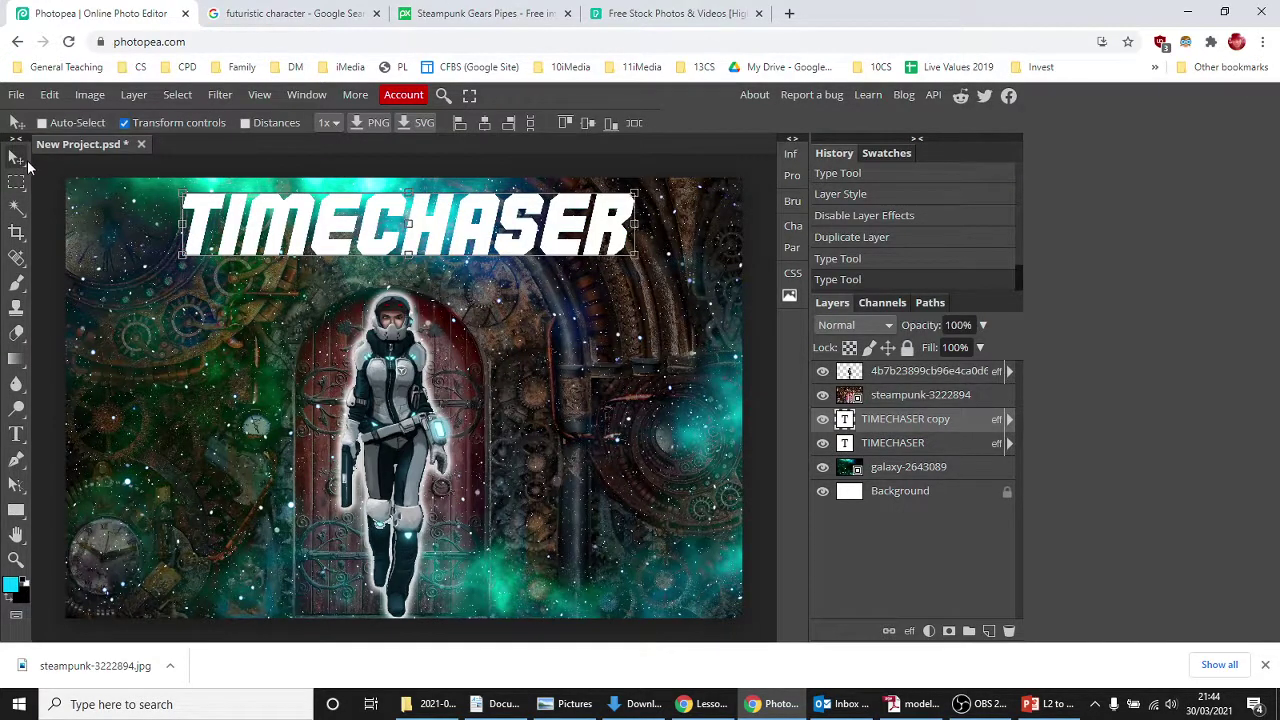
{"action": "left_click", "coordinate": [918, 447]}
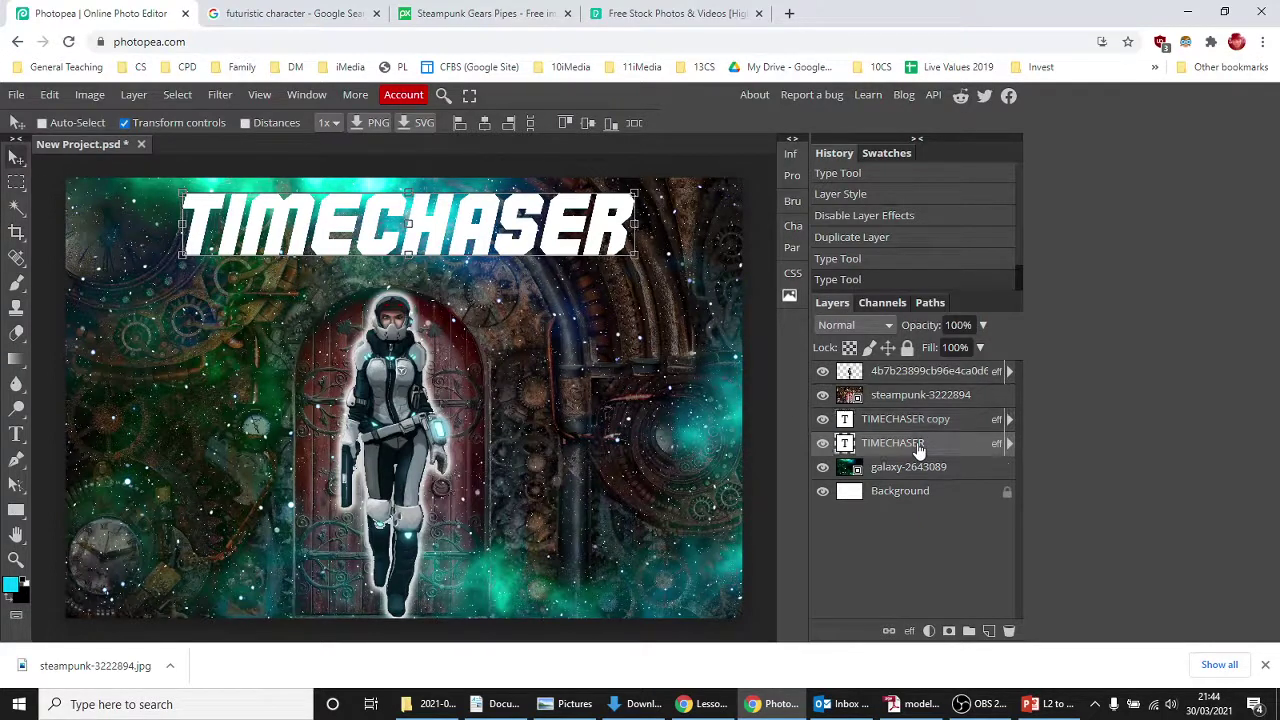
{"action": "key", "text": "Right"}
{"action": "key", "text": "Right"}
{"action": "key", "text": "Right"}
{"action": "key", "text": "Right"}
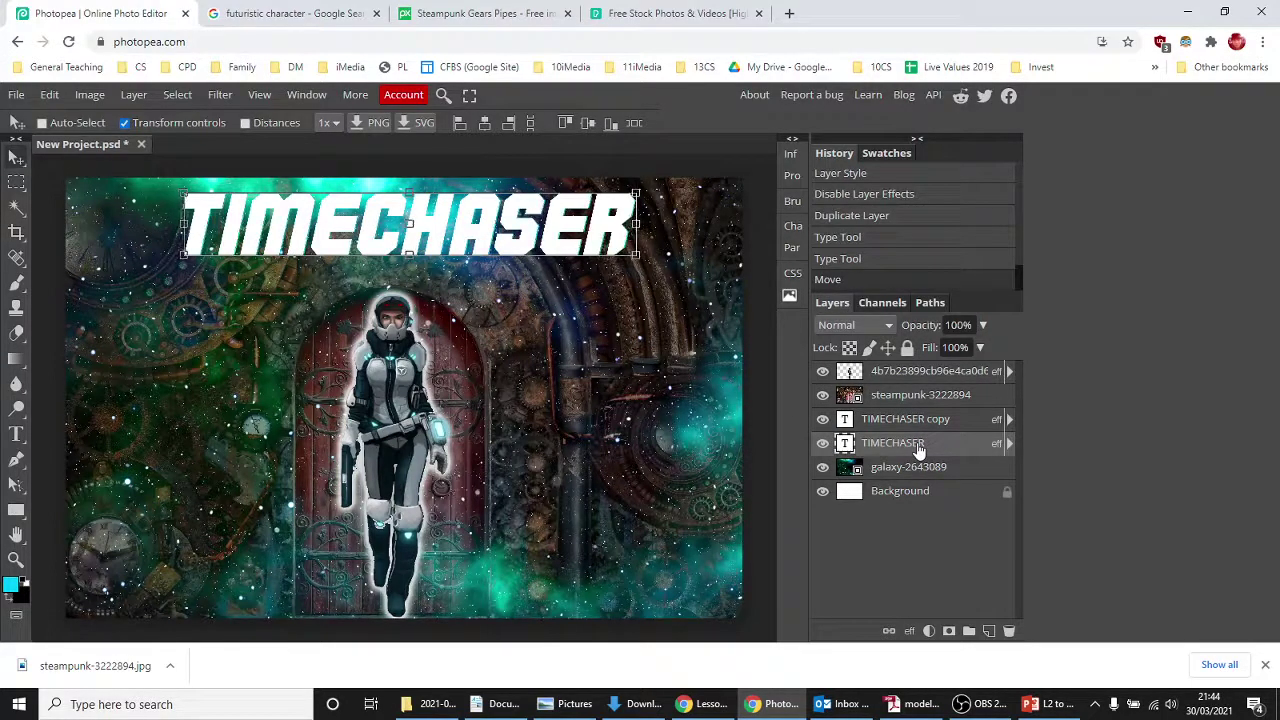
{"action": "key", "text": "Right"}
{"action": "key", "text": "Down"}
{"action": "key", "text": "Down"}
{"action": "key", "text": "Down"}
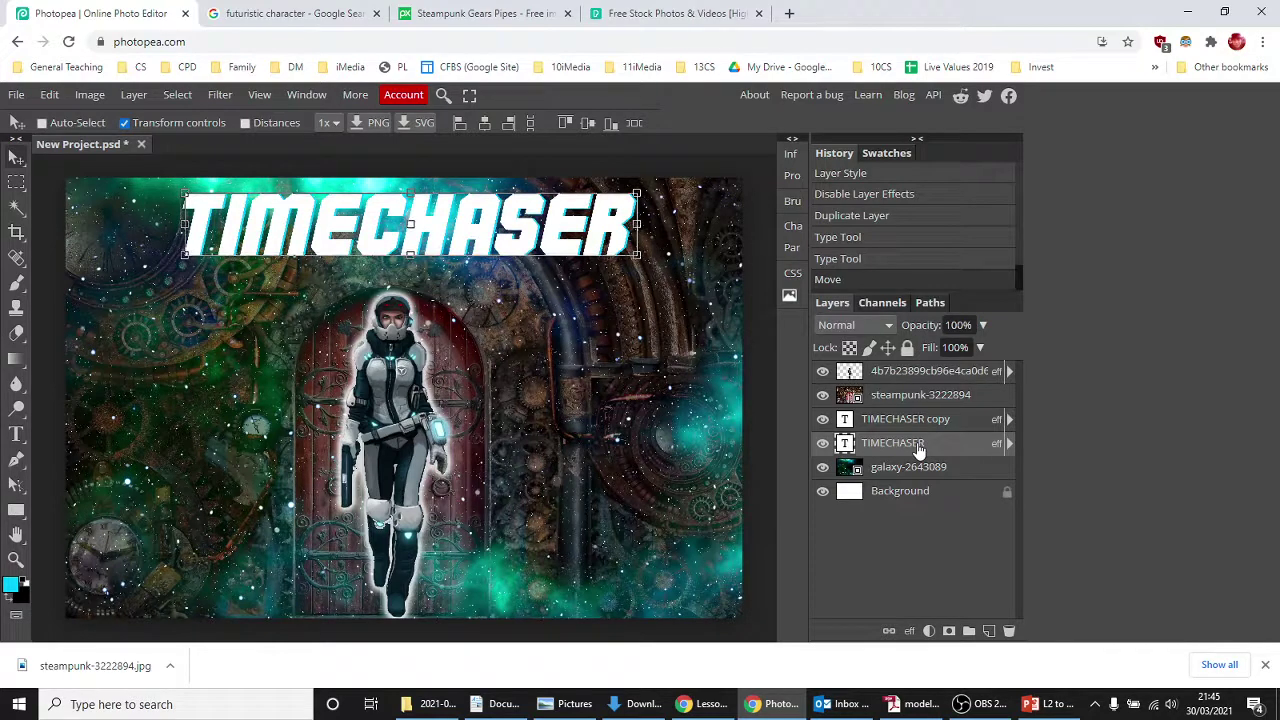
{"action": "key", "text": "Right"}
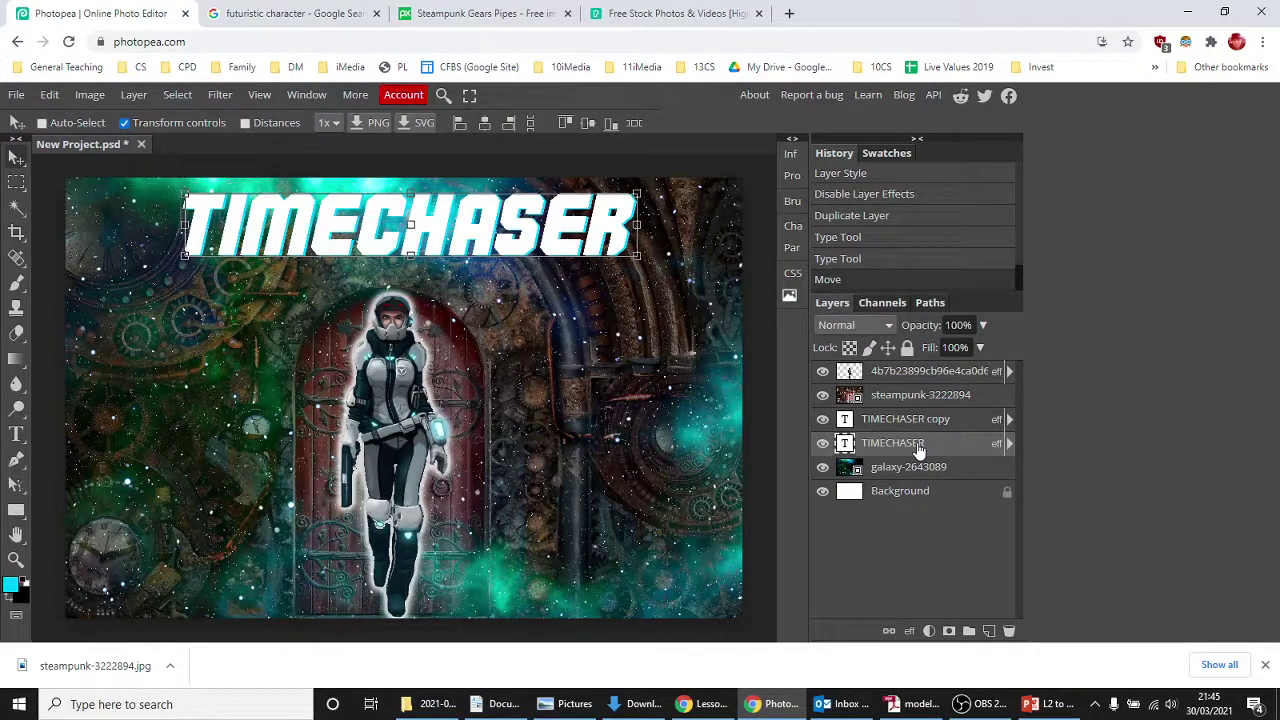